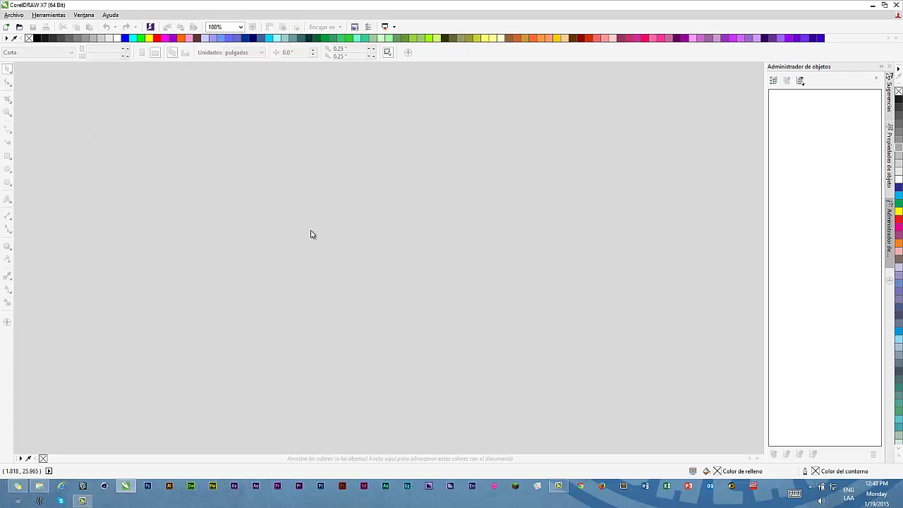
Create a new A4 document in CMYK at 300 ppp and switch the page to landscape orientation.
click(8, 26)
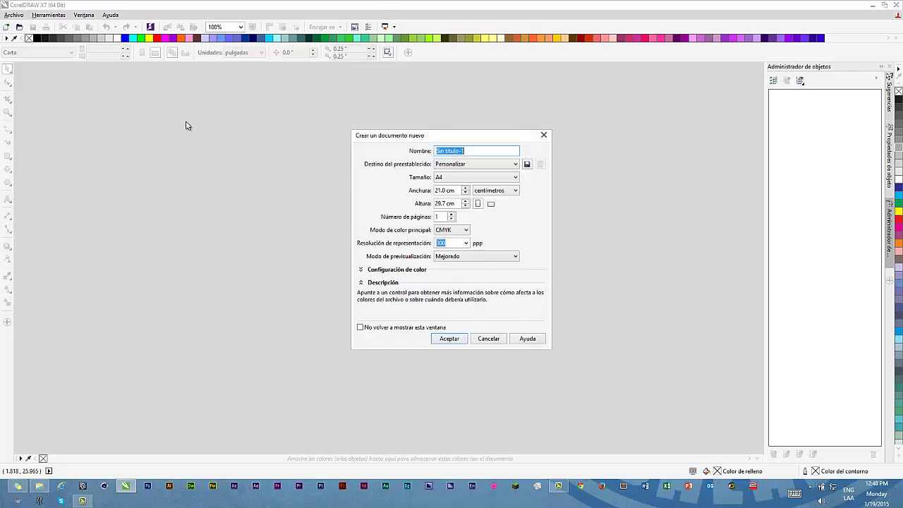
drag(452, 140, 352, 141)
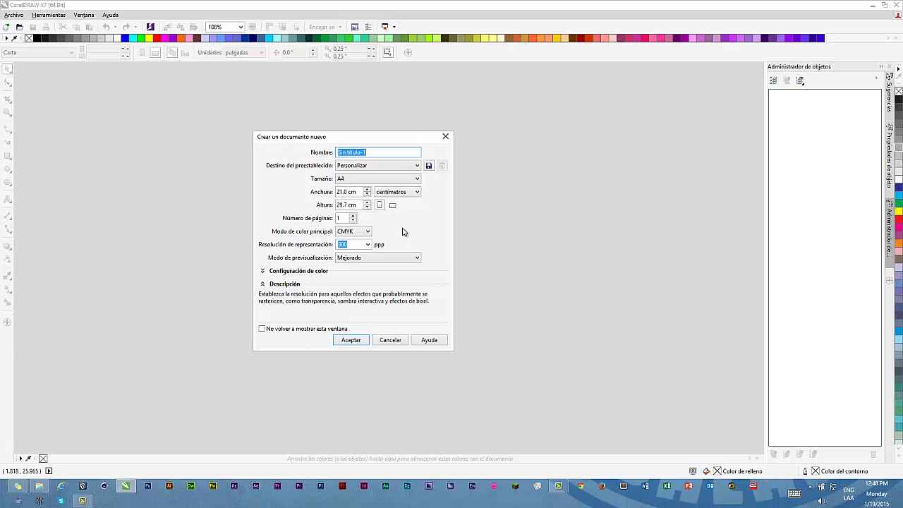
click(351, 340)
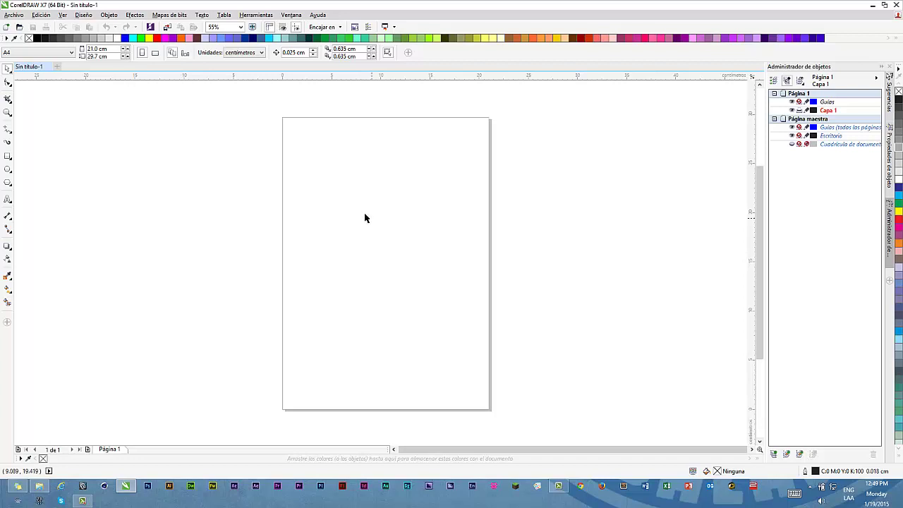
click(155, 54)
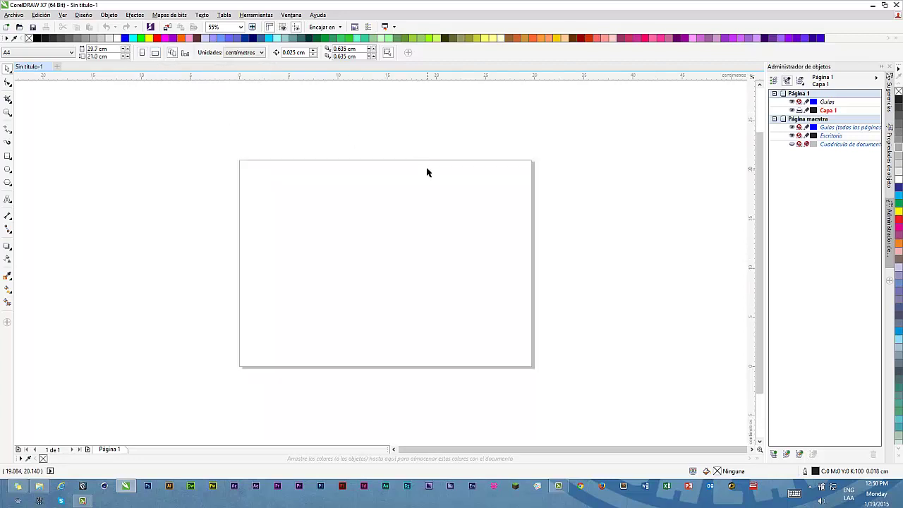
Draw a rectangle about 2.36 cm wide and 2.54 cm high near the page's upper-left corner.
scroll(353, 196, up, 2)
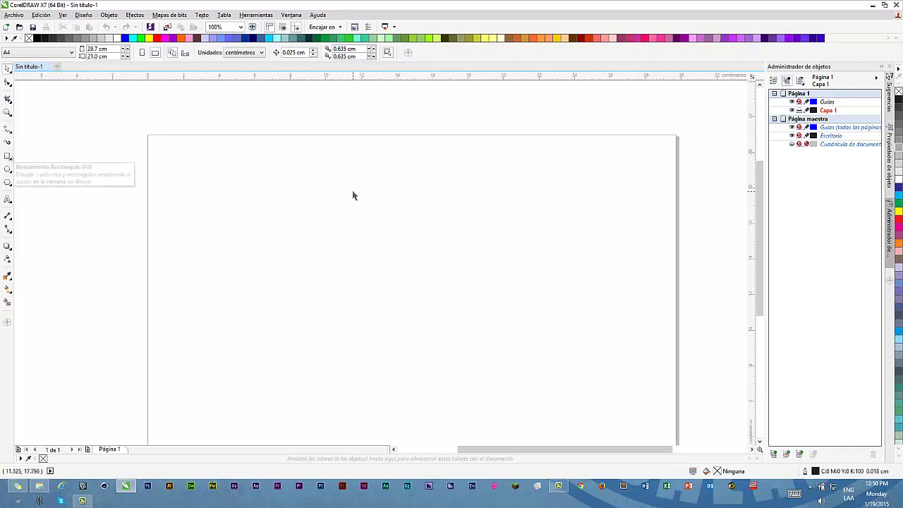
click(9, 157)
drag(169, 151, 212, 196)
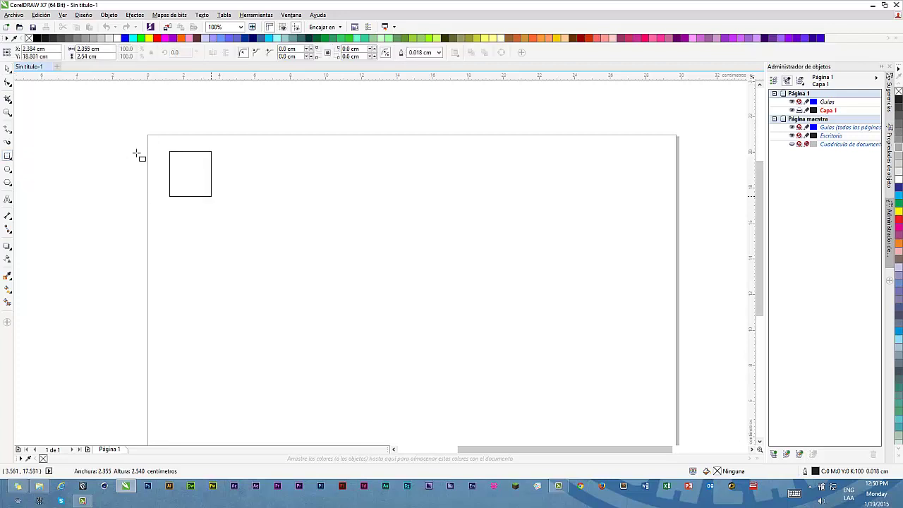
Duplicate the rectangle three times to form a horizontal row of four squares.
click(8, 68)
click(110, 148)
drag(172, 177, 328, 179)
right_click(223, 179)
right_click(329, 179)
click(50, 145)
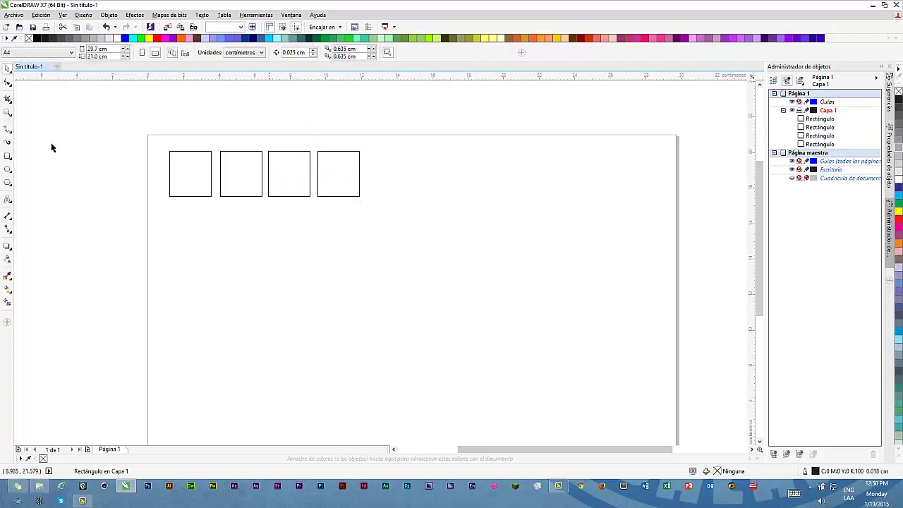
Add the artistic text "C" in 24 pt Arial below the first square.
click(8, 199)
click(190, 233)
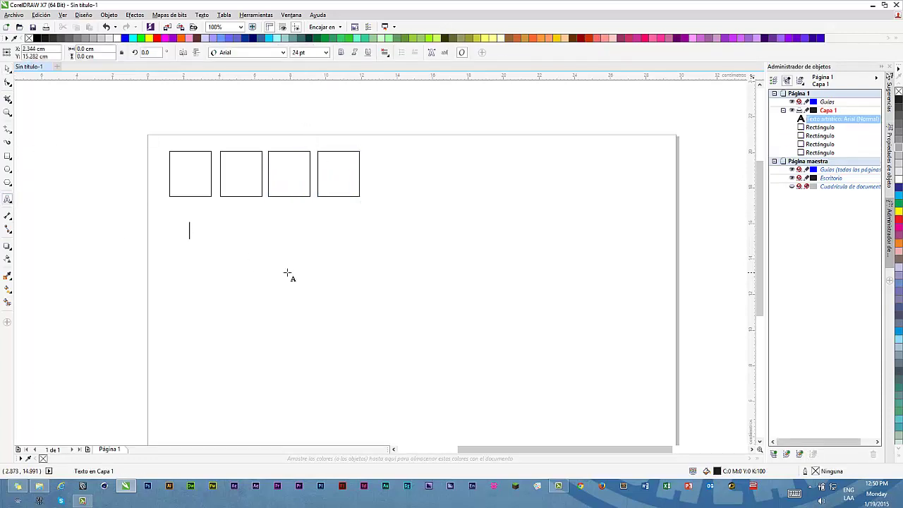
key(Escape)
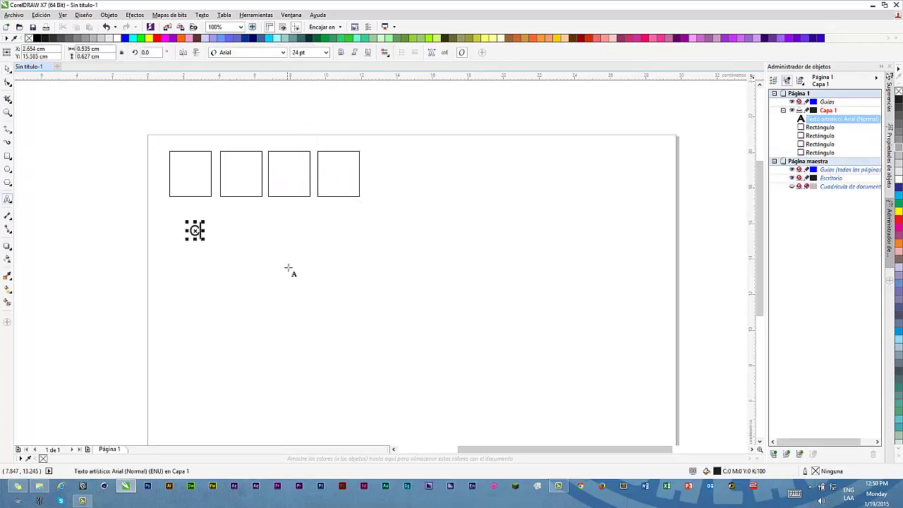
key(ctrl+space)
click(217, 250)
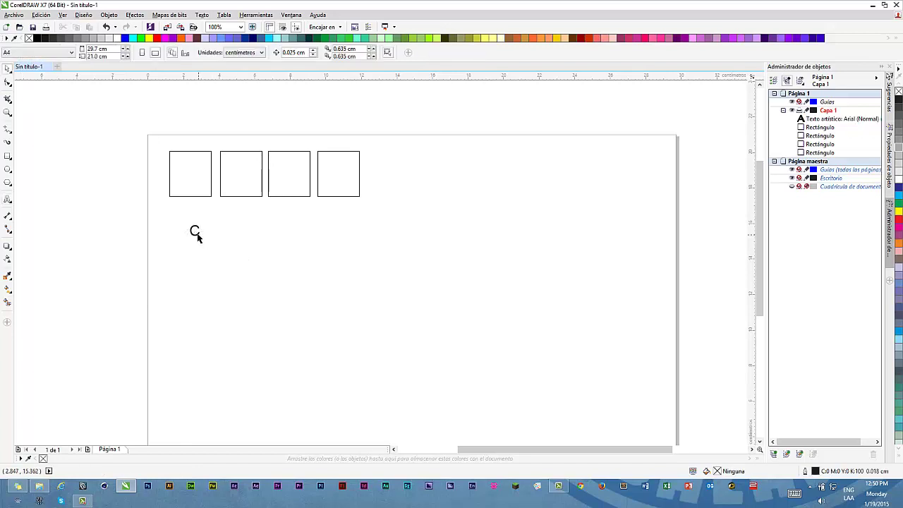
Enlarge the letter C to about 45.5 pt and place copies of it beneath the other three squares.
click(196, 233)
drag(204, 240, 188, 214)
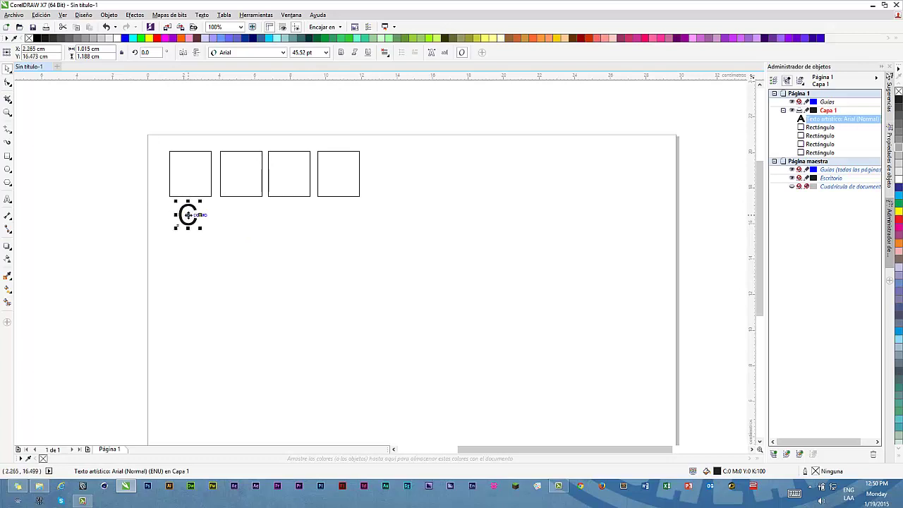
drag(188, 215, 337, 219)
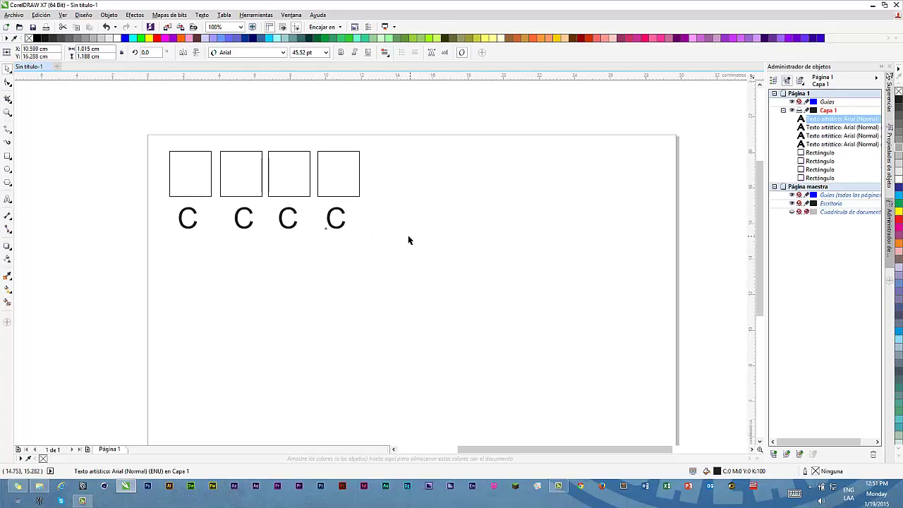
Replace the letter beneath the second square with "M".
click(244, 219)
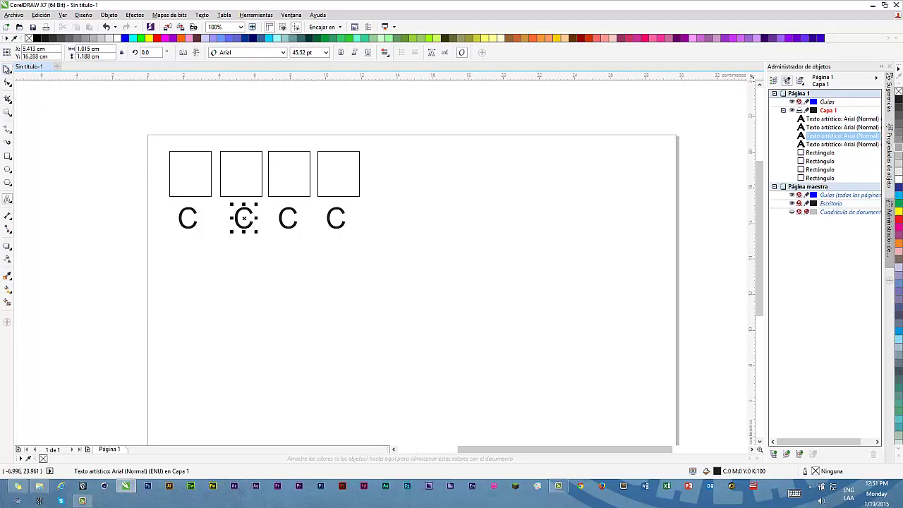
click(251, 218)
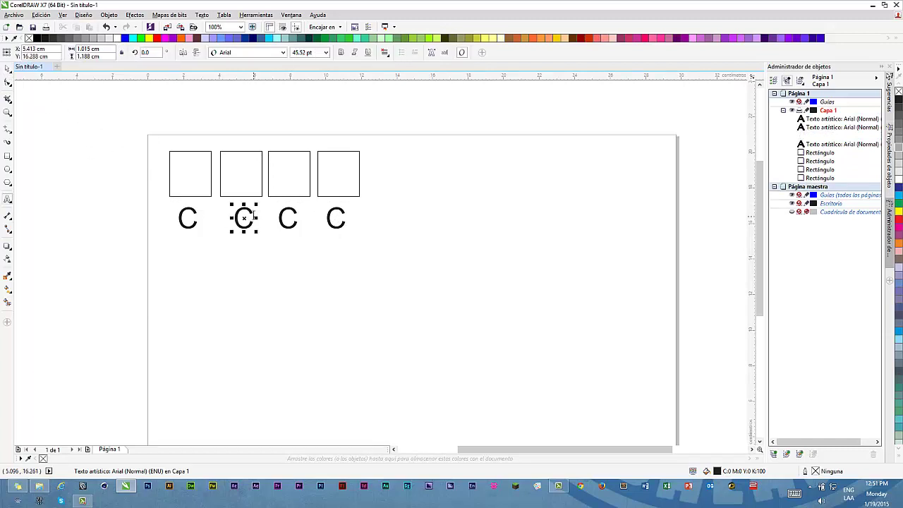
click(247, 218)
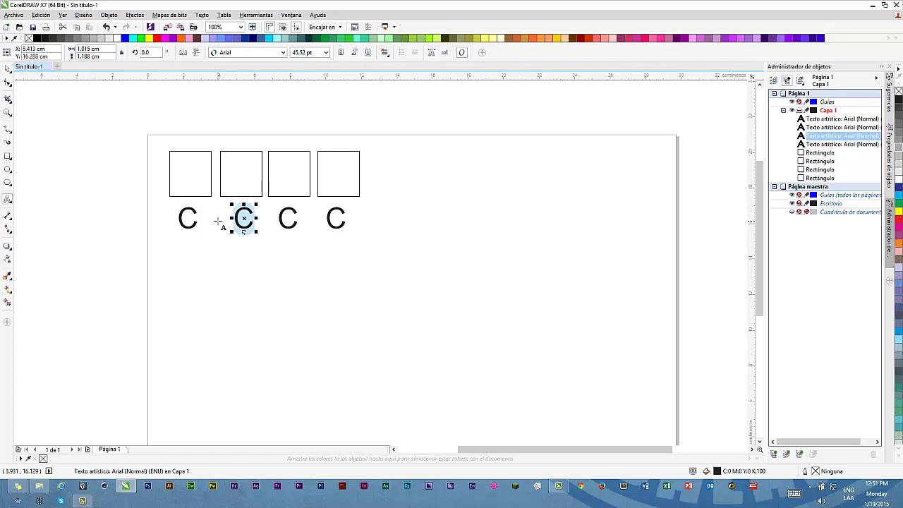
text(m)
key(BackSpace)
text(M)
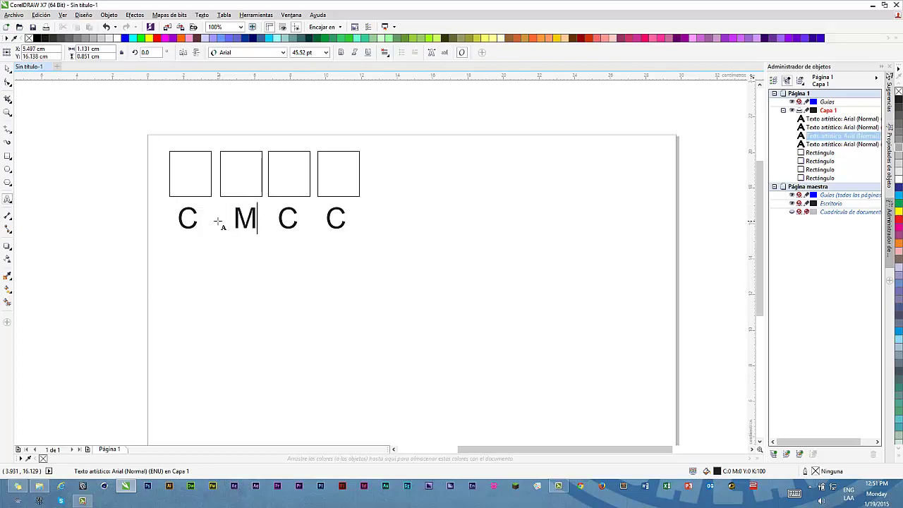
Replace the letters beneath the third and fourth squares with "Y" and "K".
click(293, 220)
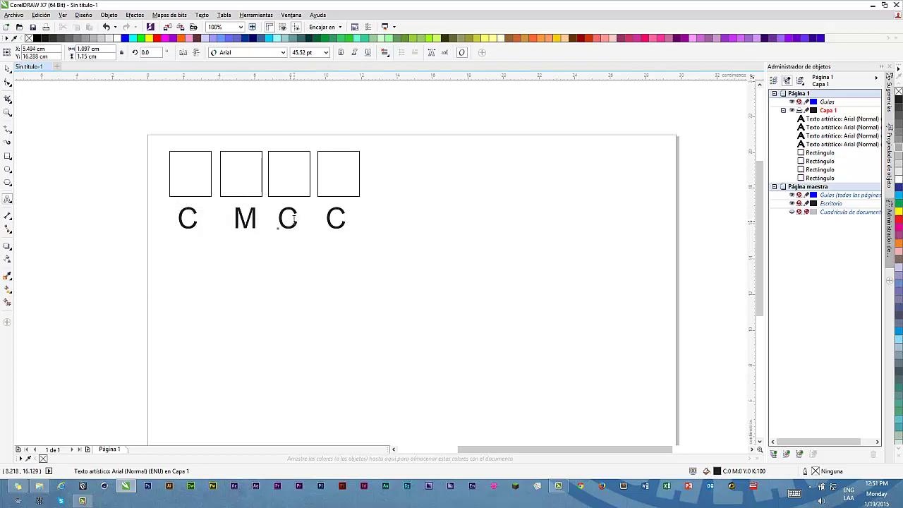
key(BackSpace)
text(Y)
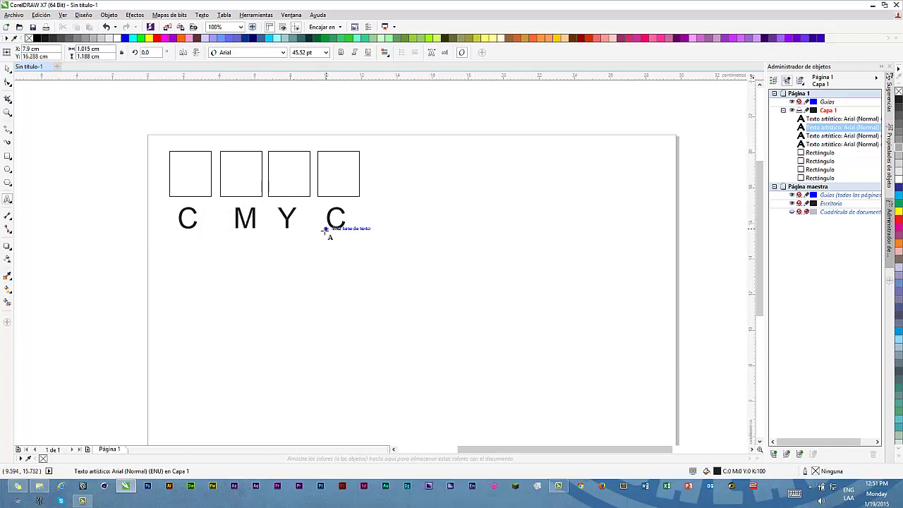
click(345, 217)
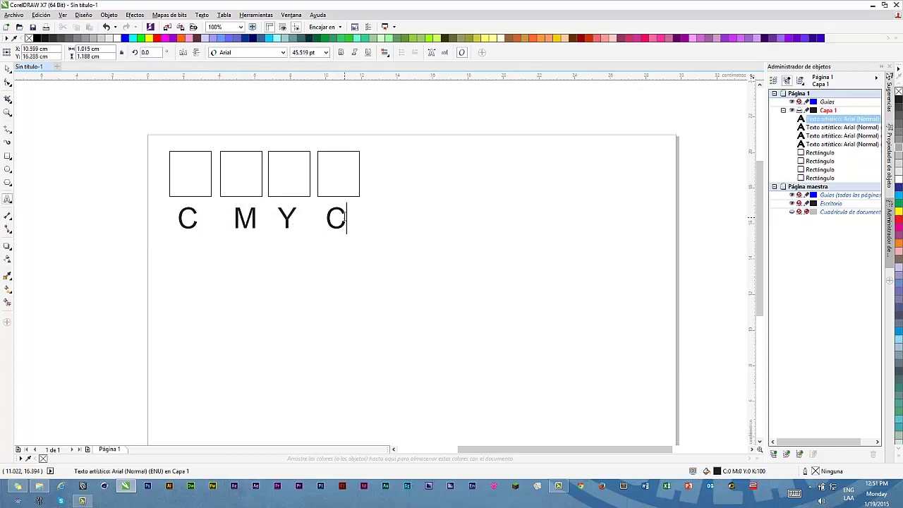
key(BackSpace)
text(K)
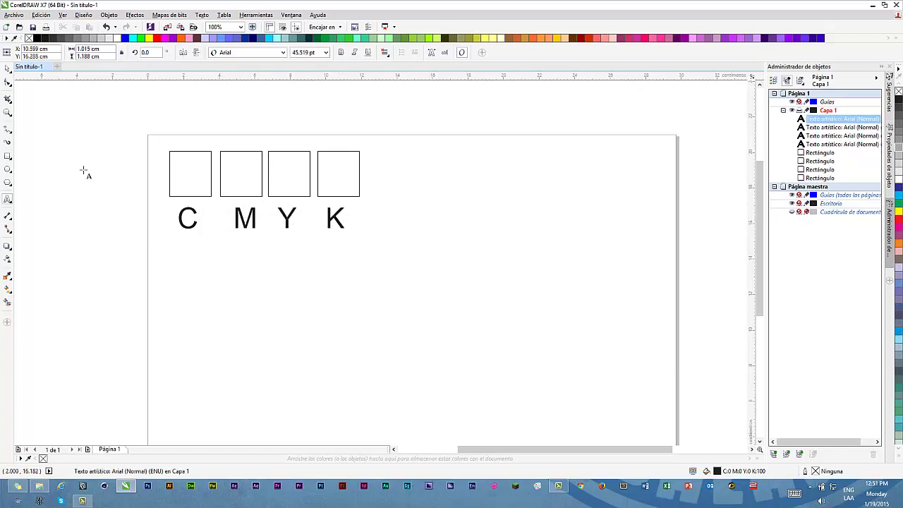
click(7, 68)
click(55, 210)
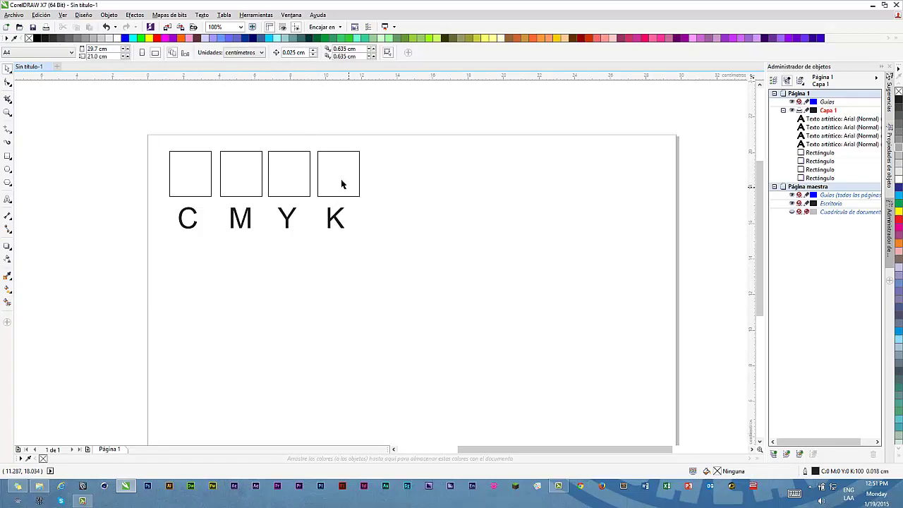
Fill the four squares with cyan, magenta, yellow and black to match their letters.
click(185, 163)
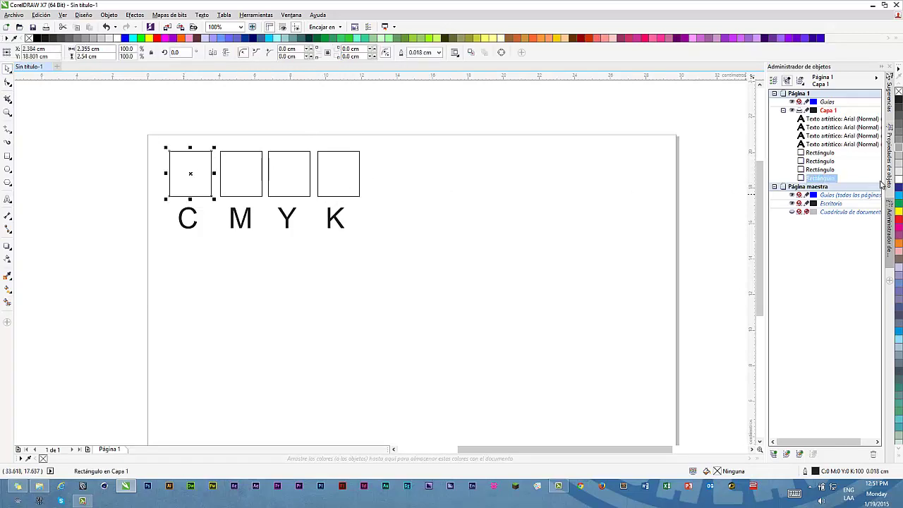
click(899, 198)
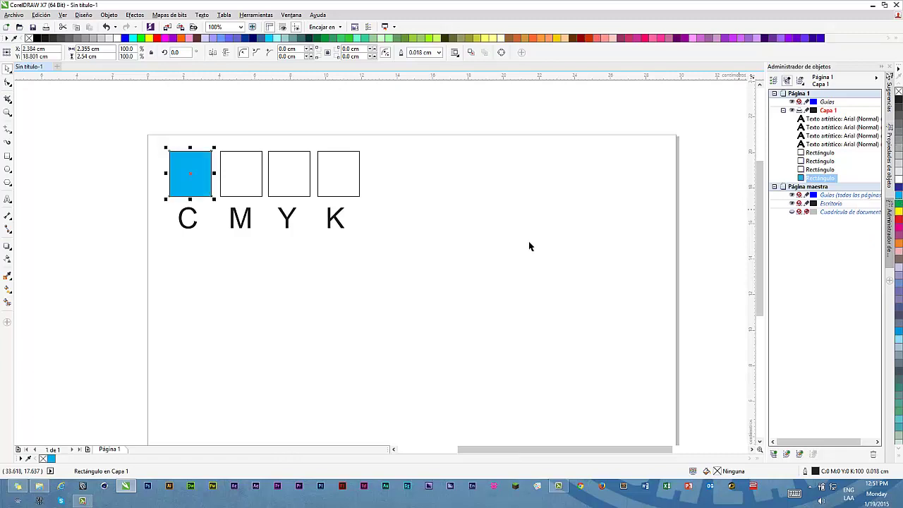
click(261, 180)
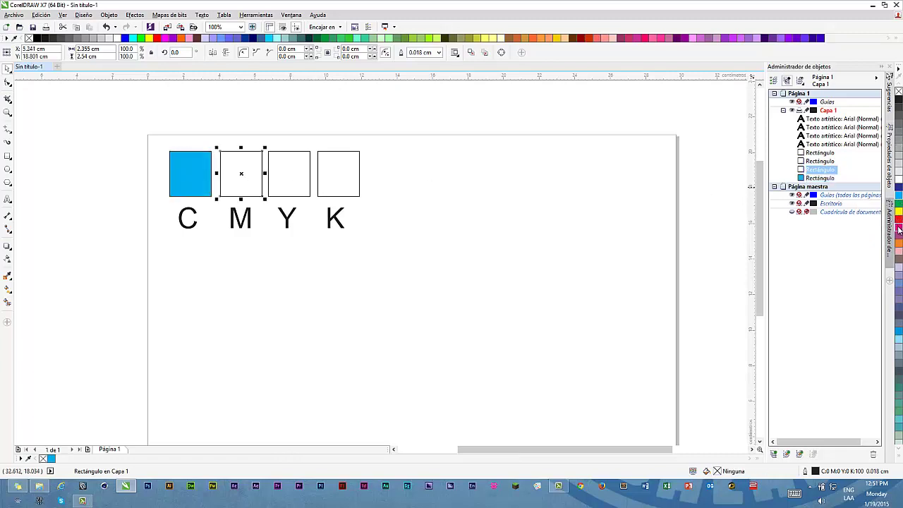
click(898, 227)
click(299, 182)
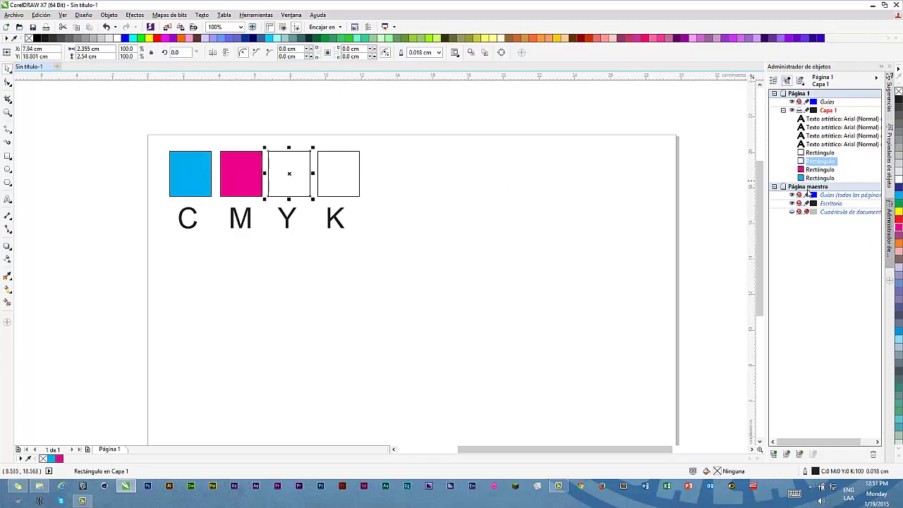
click(899, 212)
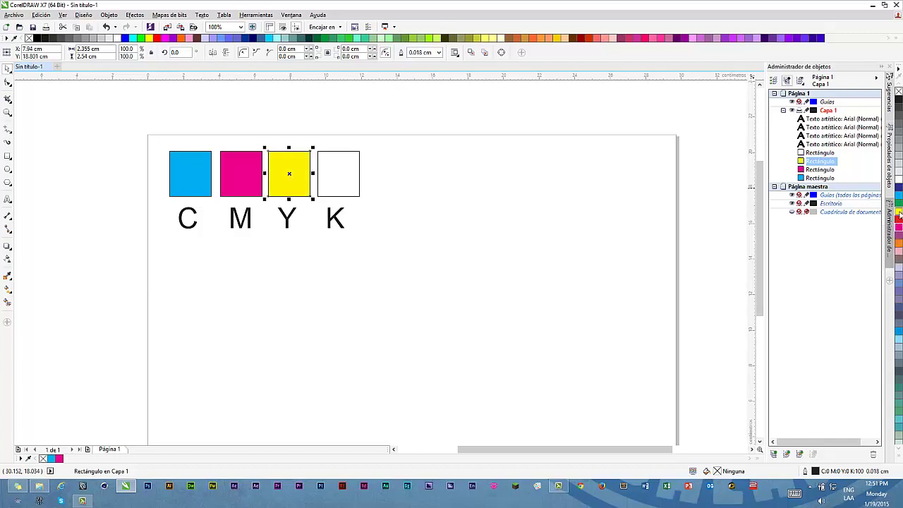
click(341, 165)
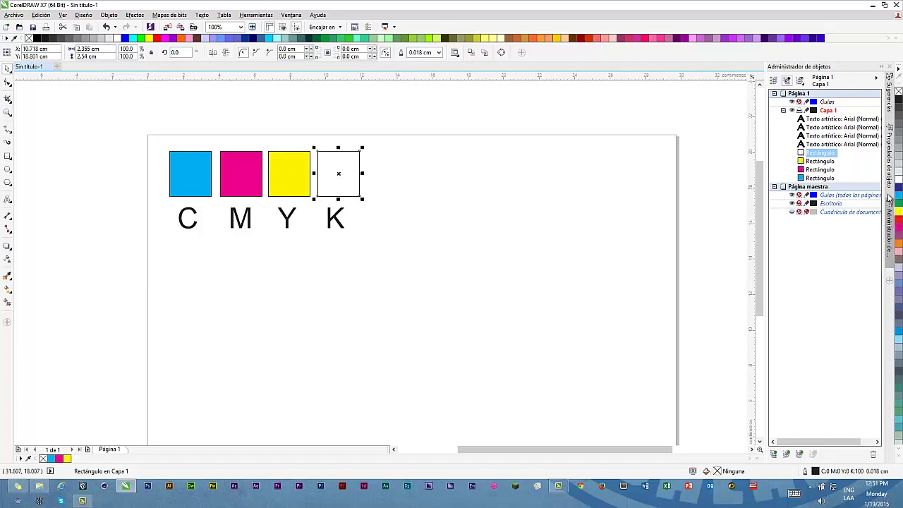
click(898, 100)
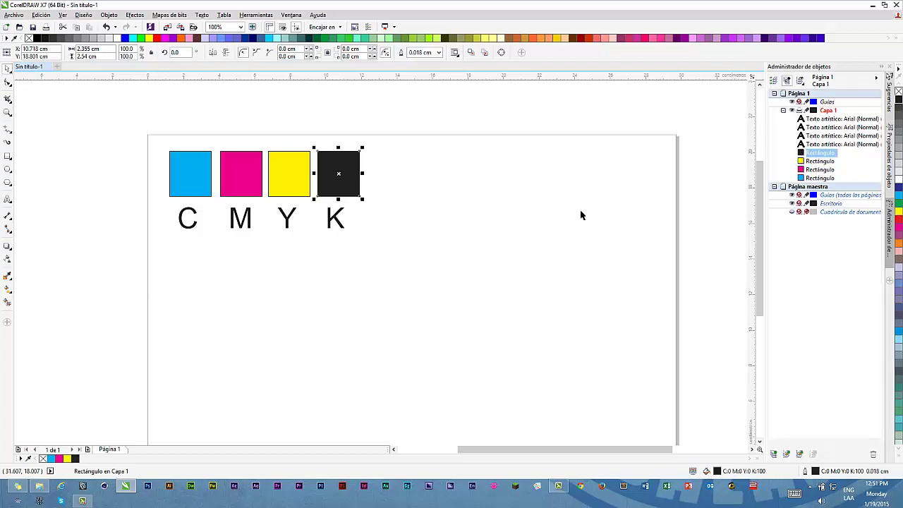
click(508, 218)
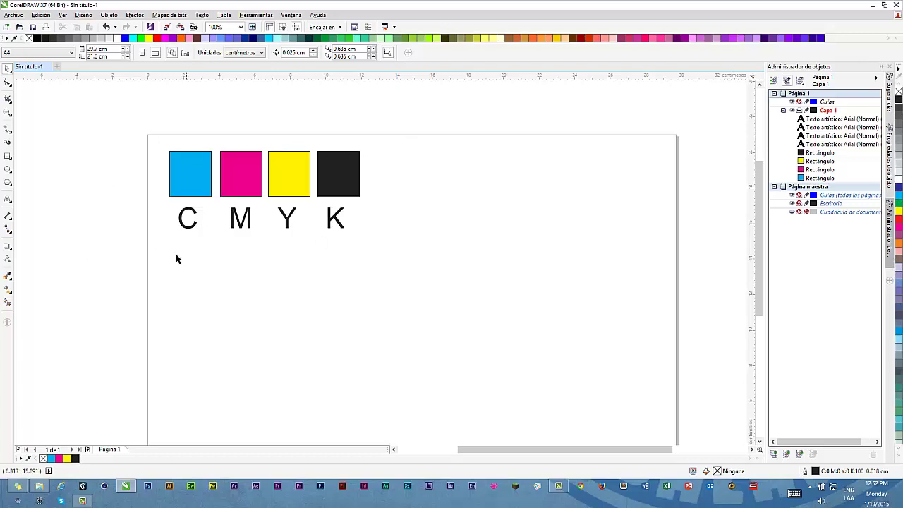
Move the squares and letters down about 3.1 cm and place a copy of the four letters above the squares.
drag(135, 121, 392, 246)
drag(340, 192, 444, 248)
drag(393, 315, 134, 256)
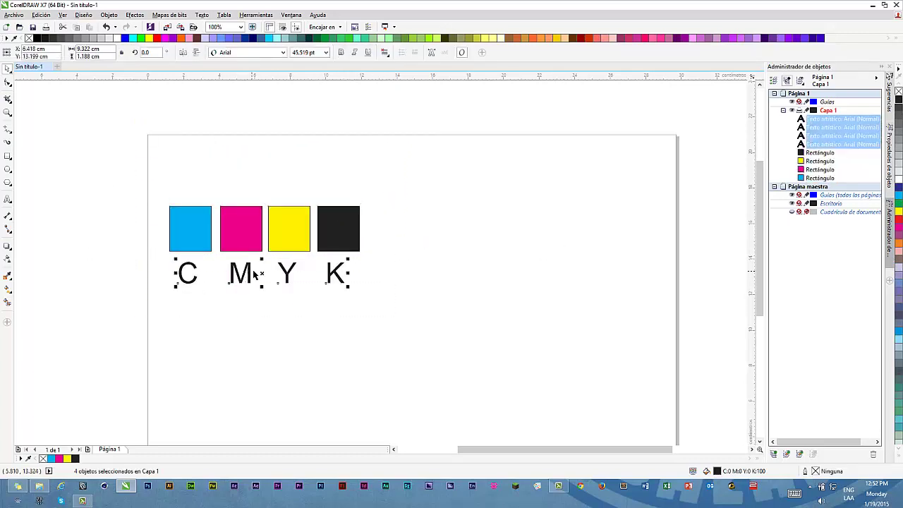
drag(262, 273, 260, 187)
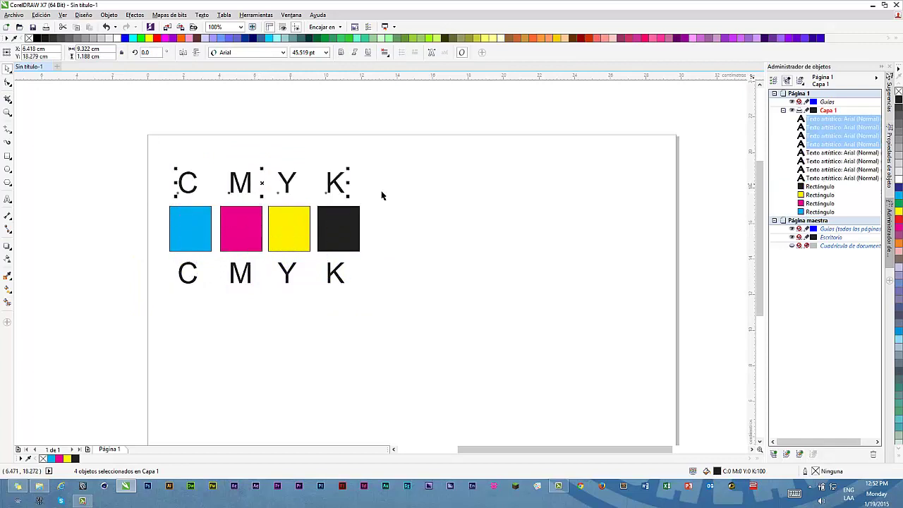
Delete the four letters beneath the squares.
click(316, 294)
drag(367, 321, 125, 256)
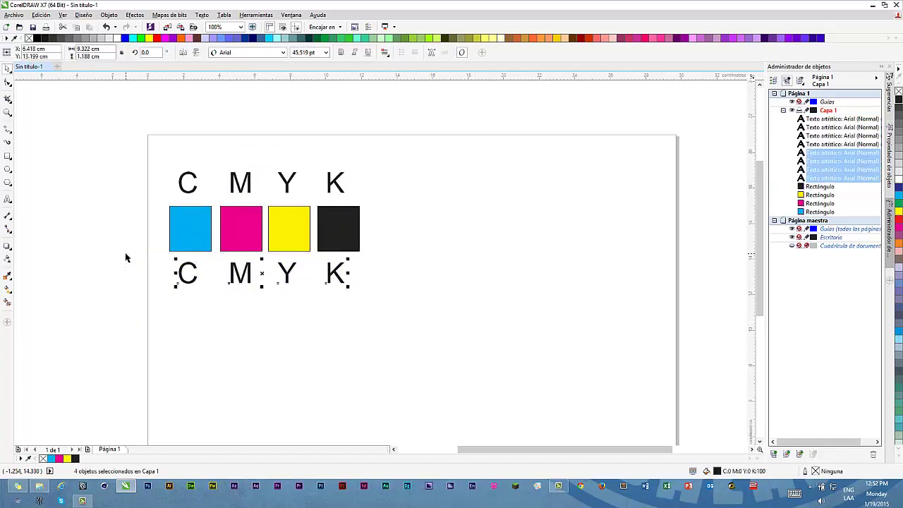
key(Delete)
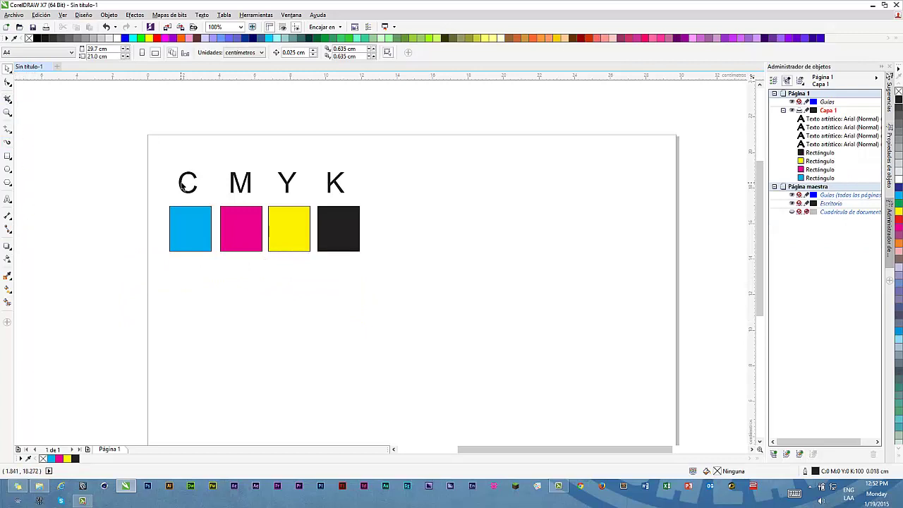
Copy the letter C to the right of the black square and change the copy to "=".
drag(185, 185, 383, 227)
double_click(395, 224)
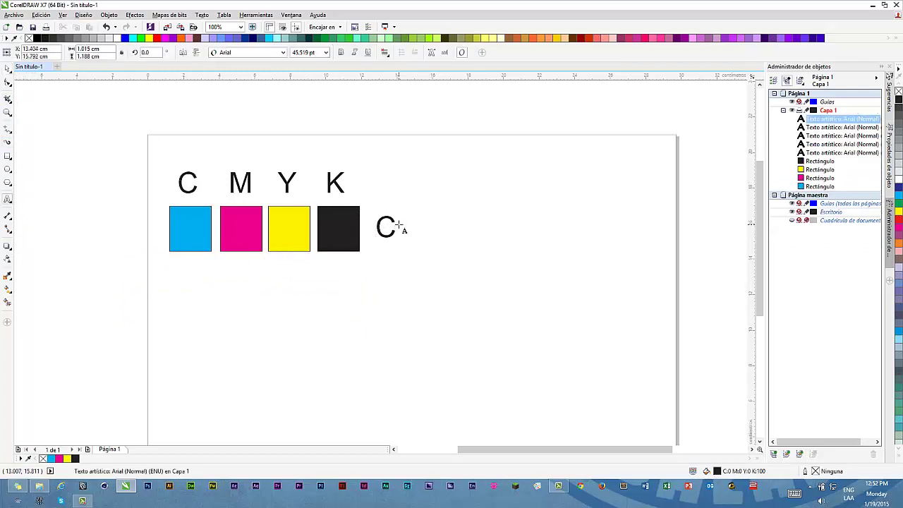
key(Delete)
text(=)
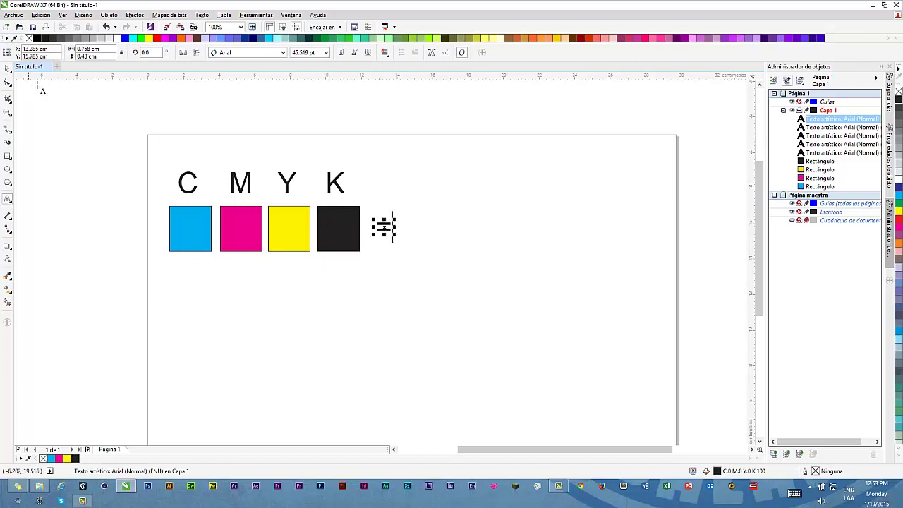
Move the four letters, the four squares and the "=" up about 0.7 cm.
click(7, 69)
click(117, 148)
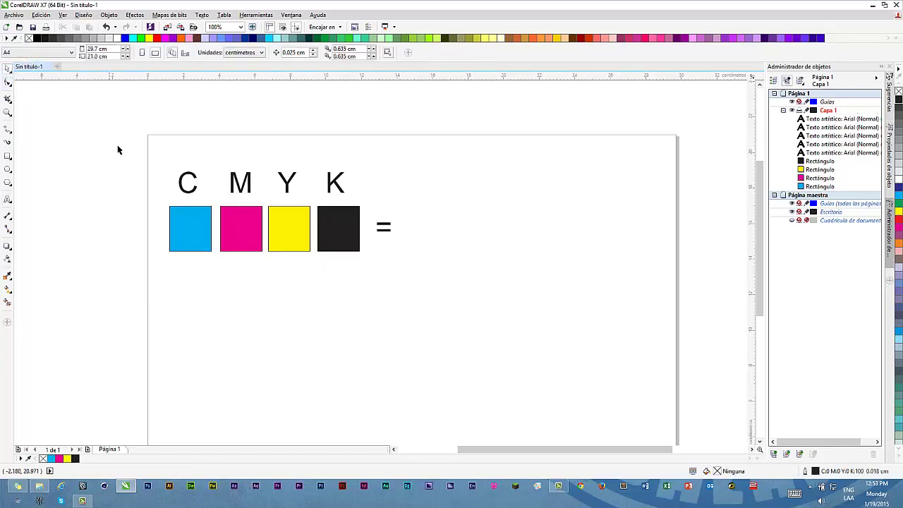
drag(156, 150, 350, 227)
click(453, 194)
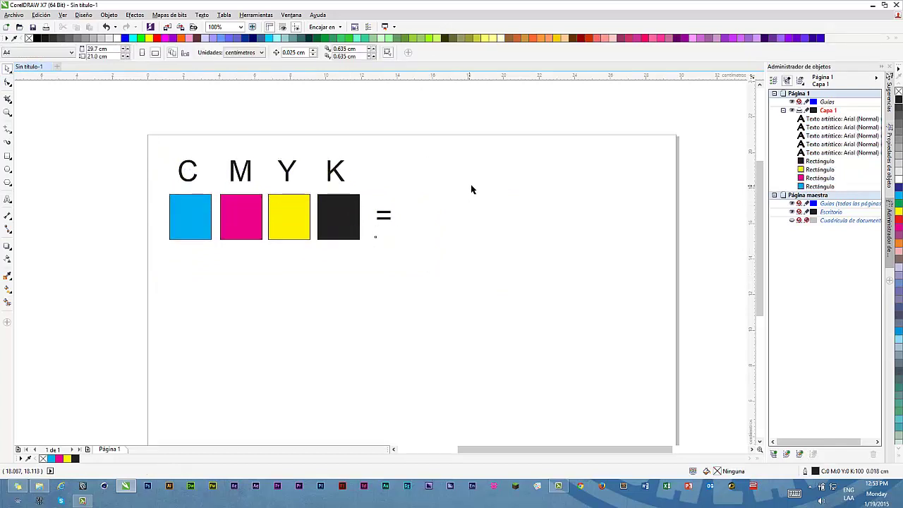
drag(470, 184, 476, 161)
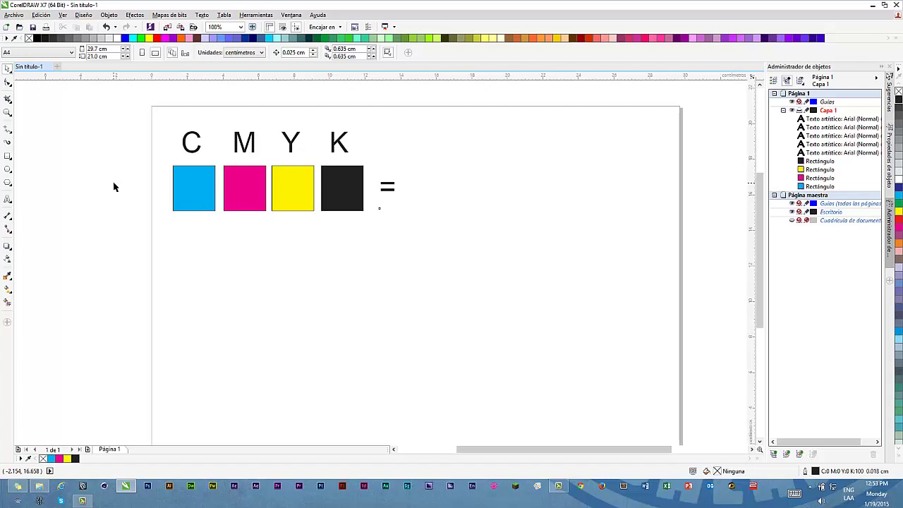
drag(143, 98, 423, 241)
click(246, 284)
key(Tab)
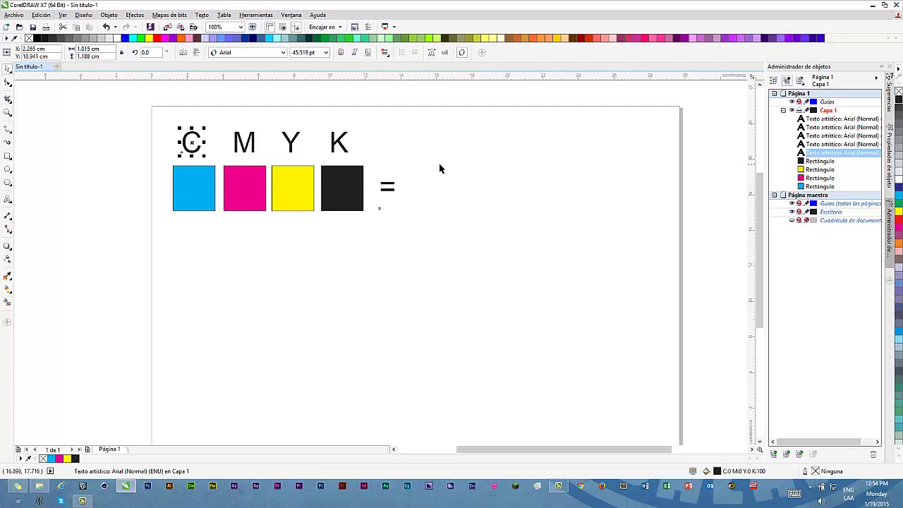
click(303, 285)
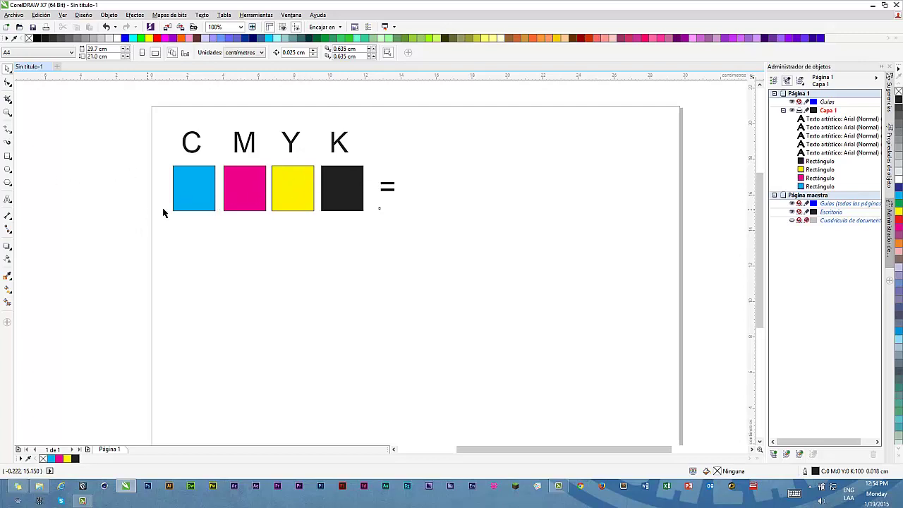
Add the artistic text "100%" in 24 pt Arial beside the cyan square's upper outer corner.
click(8, 199)
click(132, 159)
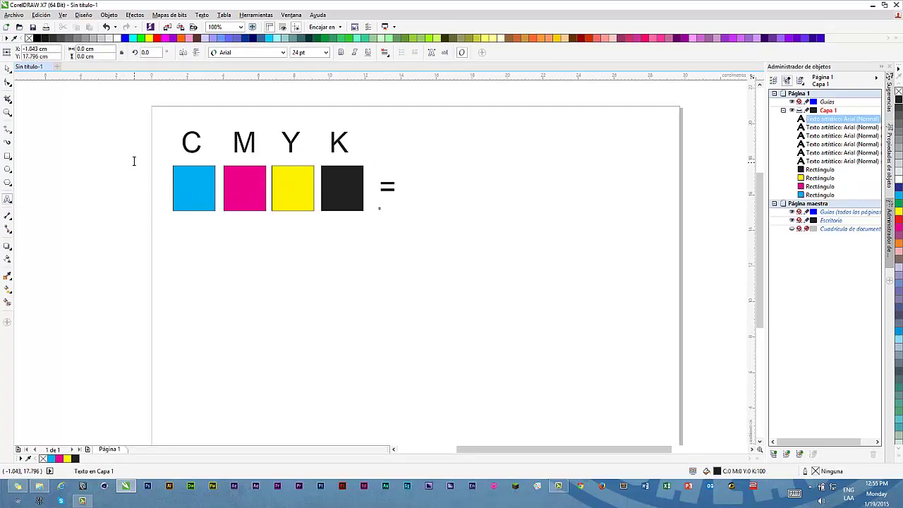
text(100%)
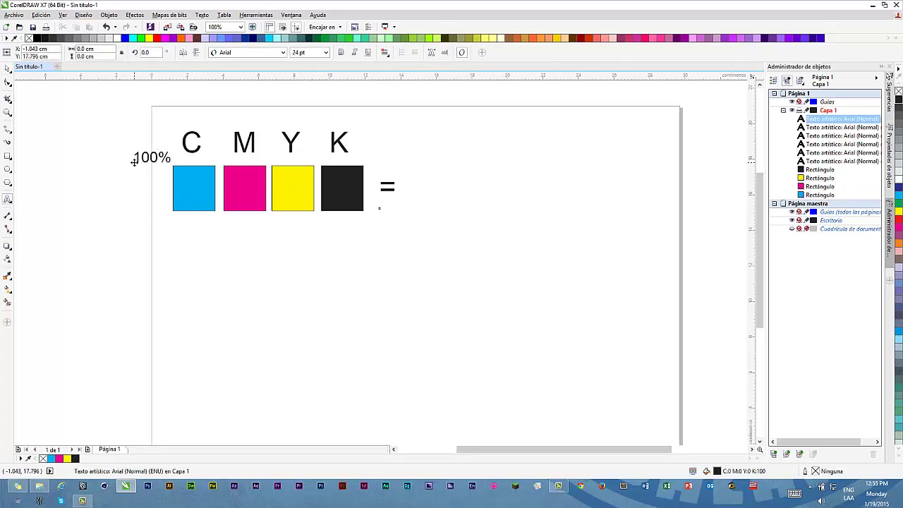
key(ctrl+space)
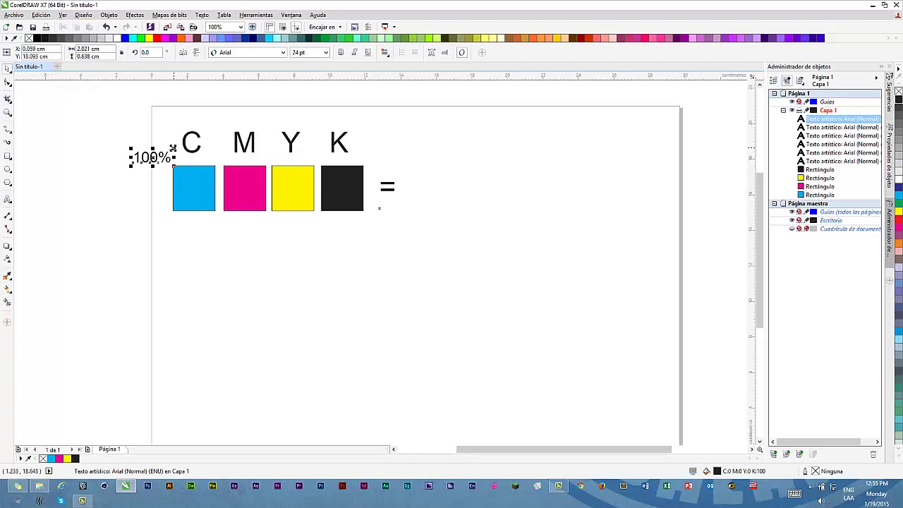
Shrink the "100%" label to 20.589 pt and place a copy changed to "0%" level with the cyan square's lower edge.
drag(173, 148, 139, 209)
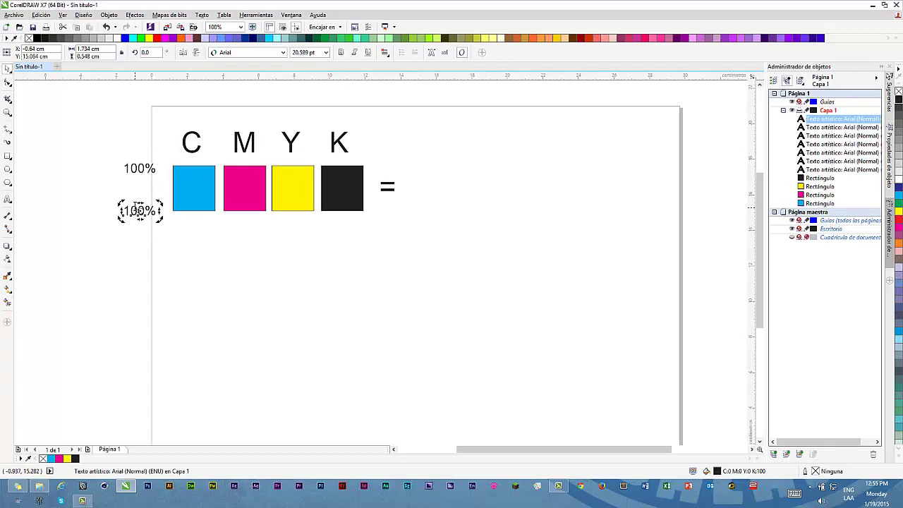
double_click(137, 209)
key(BackSpace)
key(BackSpace)
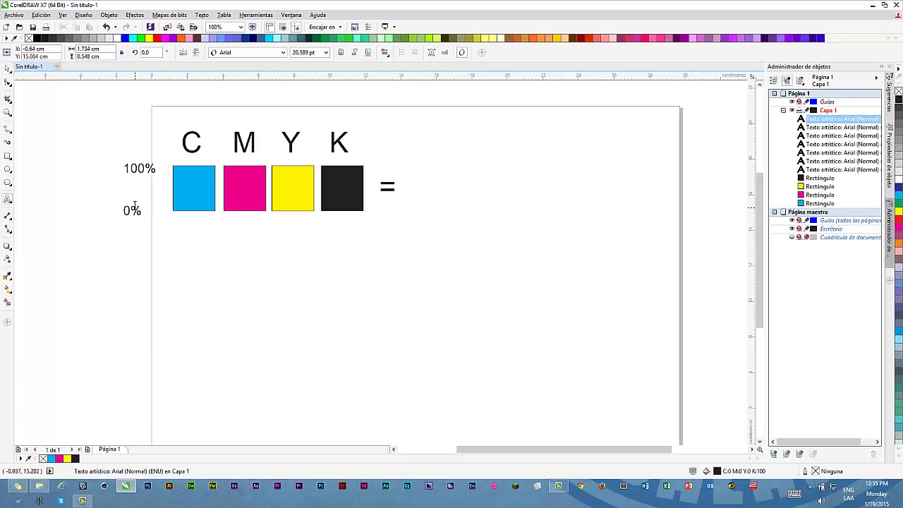
click(8, 68)
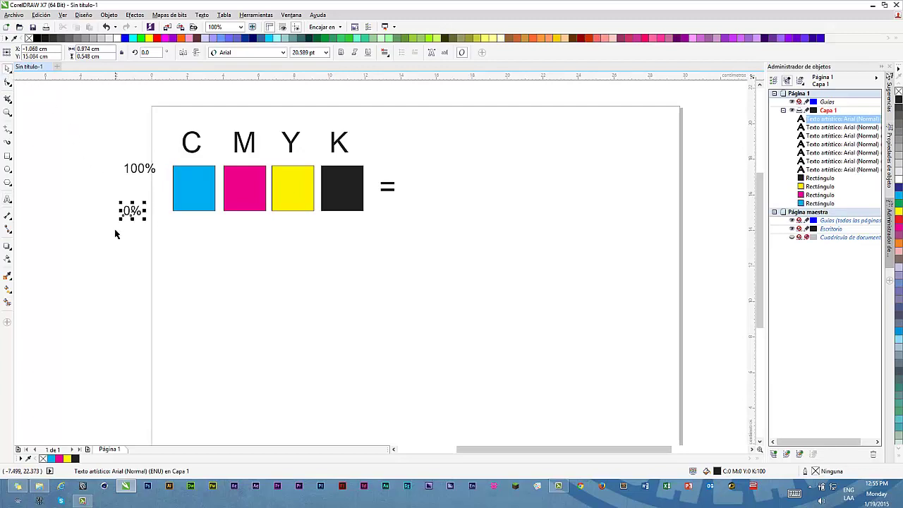
Move the whole diagram about 2 cm to the right and shift the "0%" label closer to the cyan square.
drag(108, 131, 459, 281)
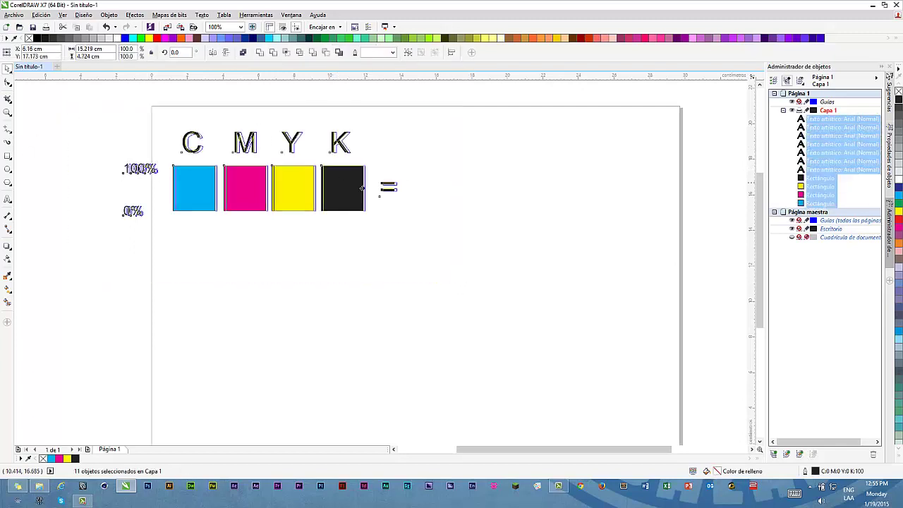
drag(362, 186, 397, 187)
drag(182, 218, 189, 206)
click(254, 258)
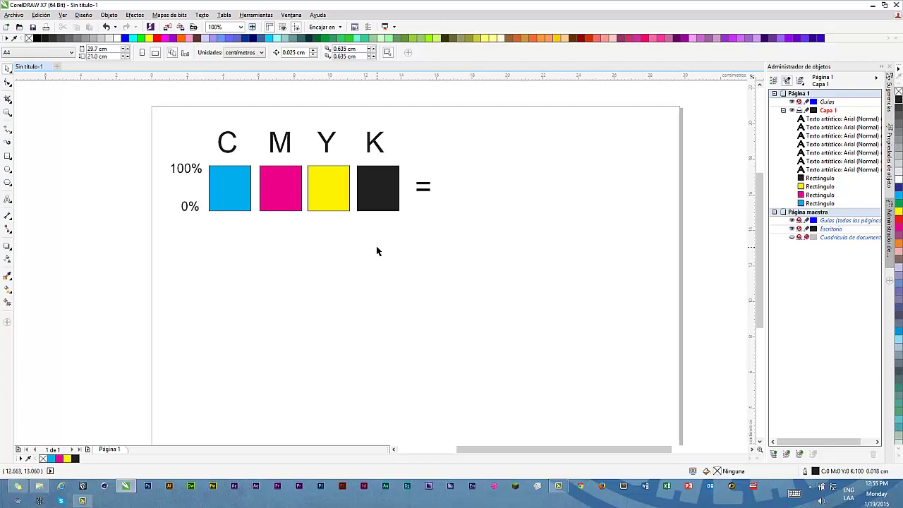
Examine the CMYK fill values of the cyan, magenta, yellow and black squares one by one.
key(Tab)
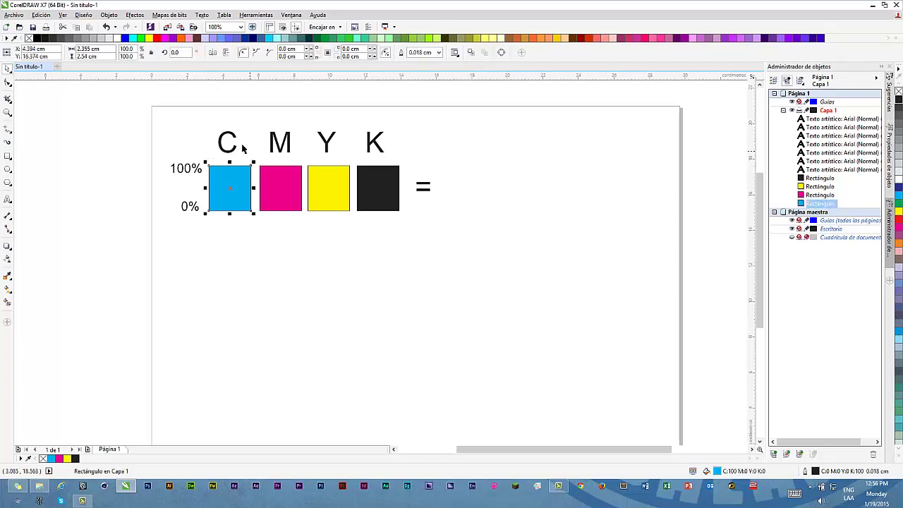
click(387, 342)
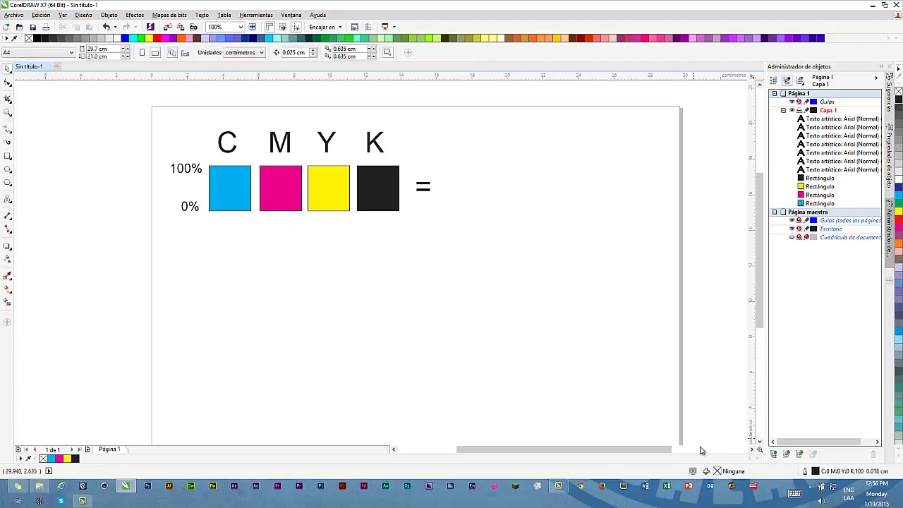
click(238, 200)
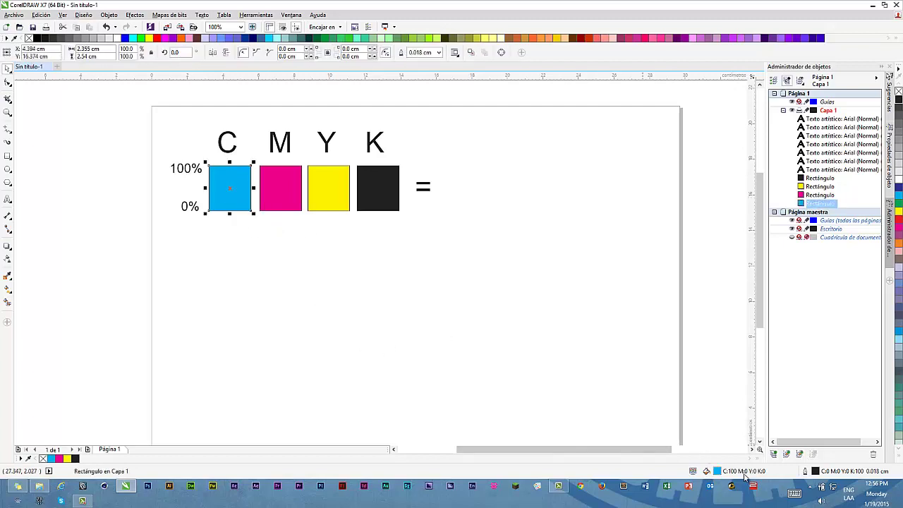
click(285, 196)
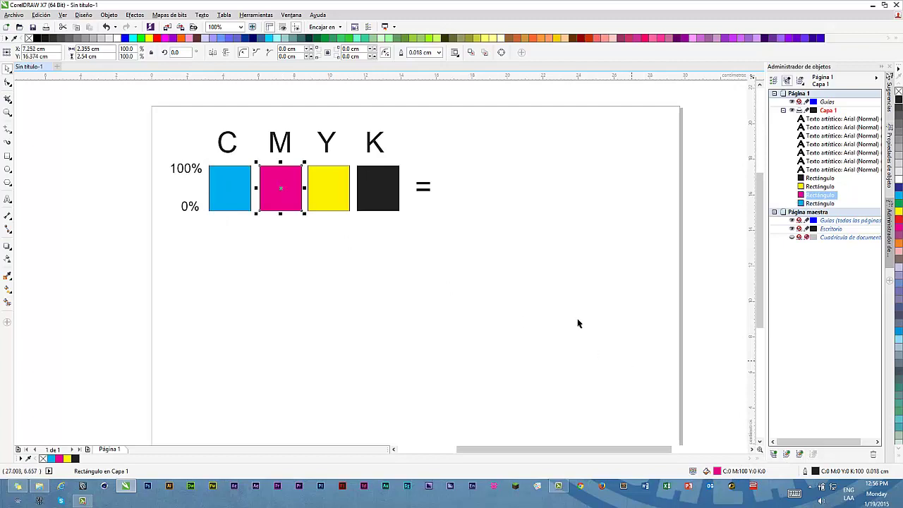
click(333, 196)
click(384, 192)
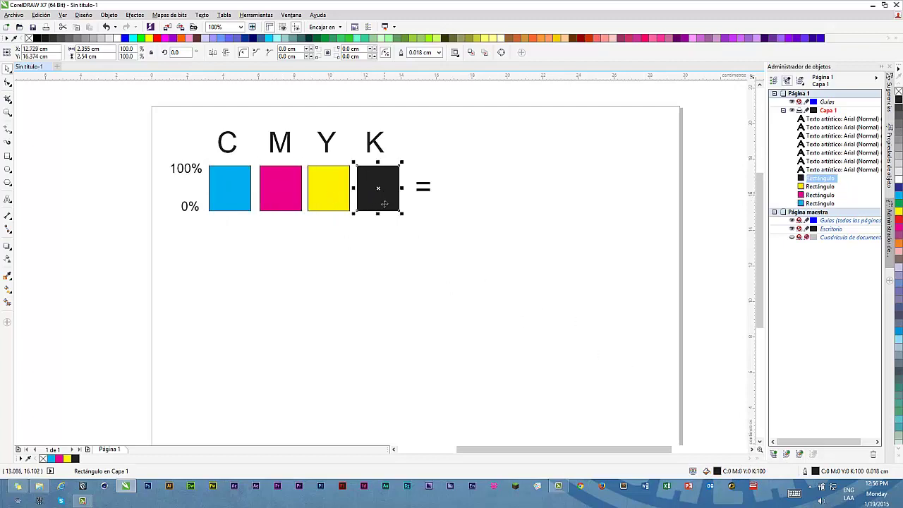
click(379, 252)
click(282, 191)
click(325, 191)
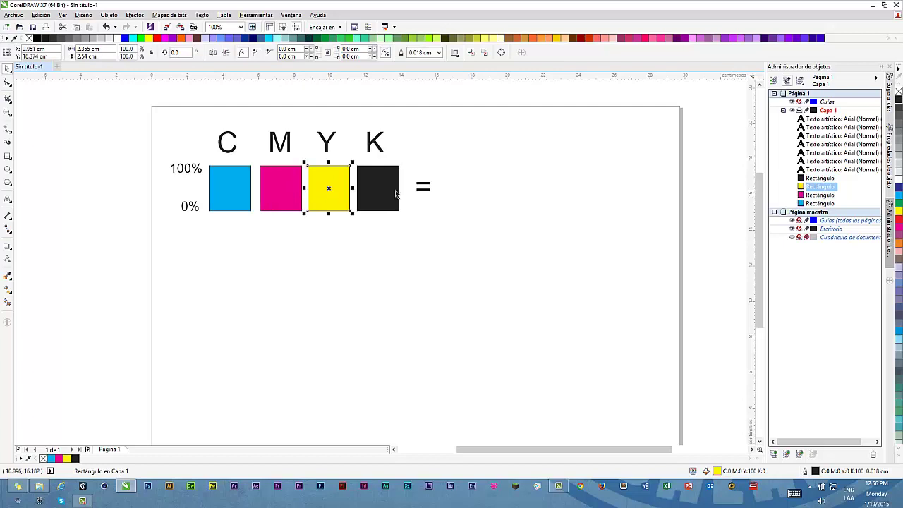
click(395, 191)
click(335, 250)
click(235, 198)
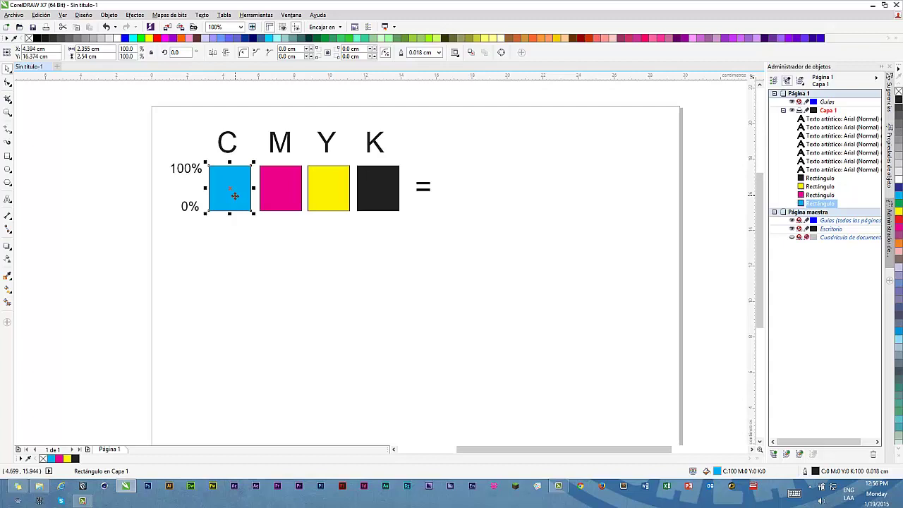
click(258, 231)
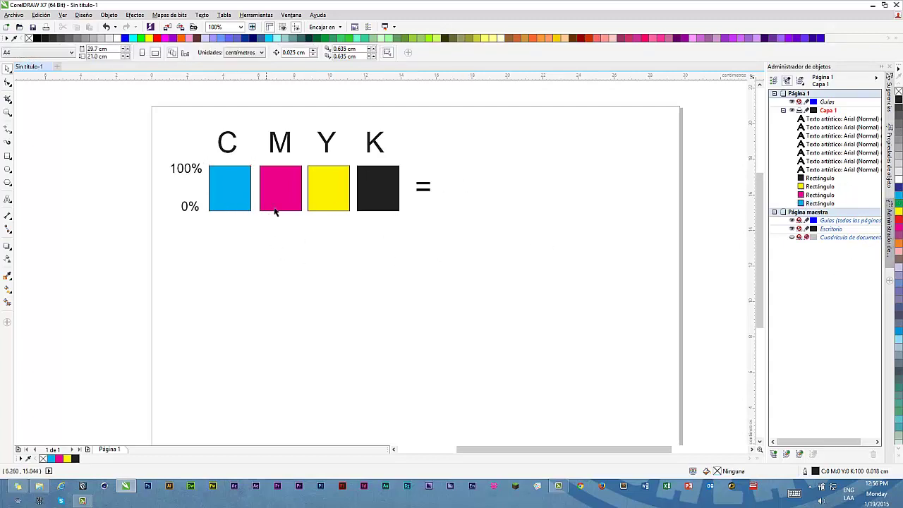
Set the cyan component of the C square's fill to 50.
click(231, 188)
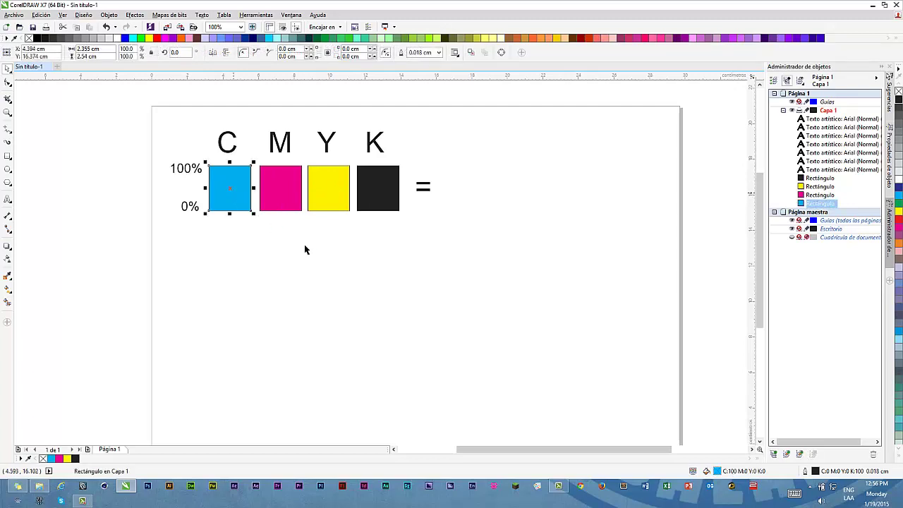
double_click(716, 473)
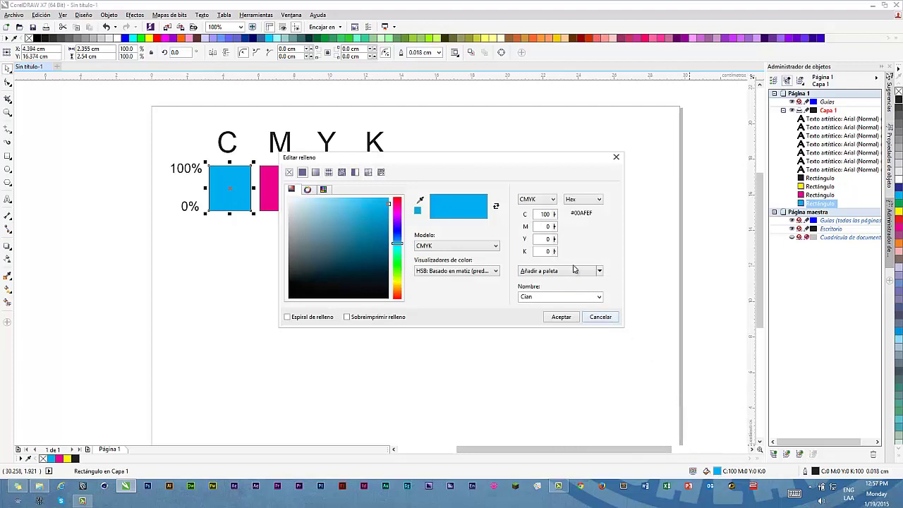
drag(540, 214, 562, 217)
text(50)
click(566, 318)
click(408, 323)
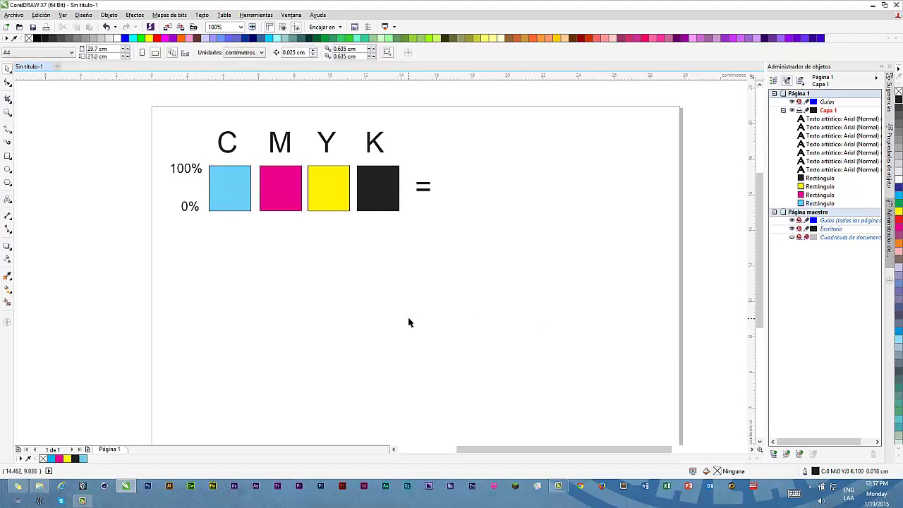
click(233, 196)
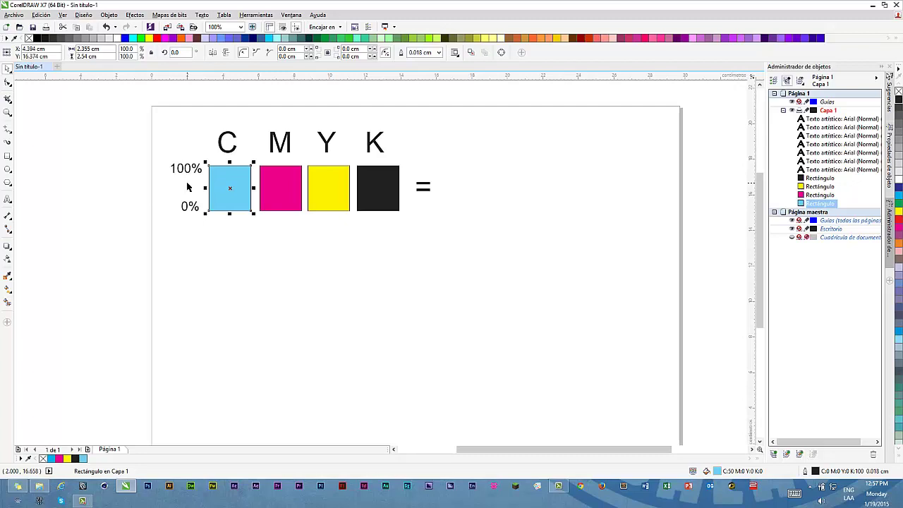
click(416, 312)
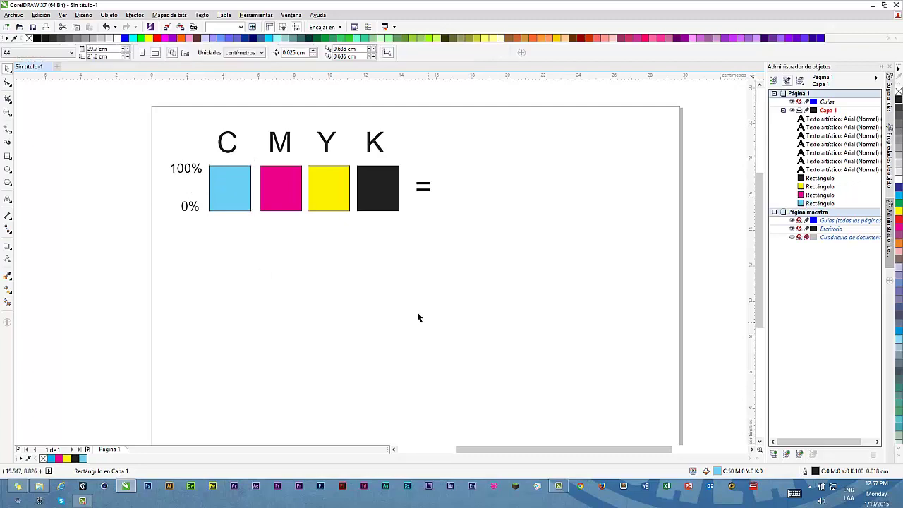
Set the magenta component of the M square's fill to 50.
click(268, 182)
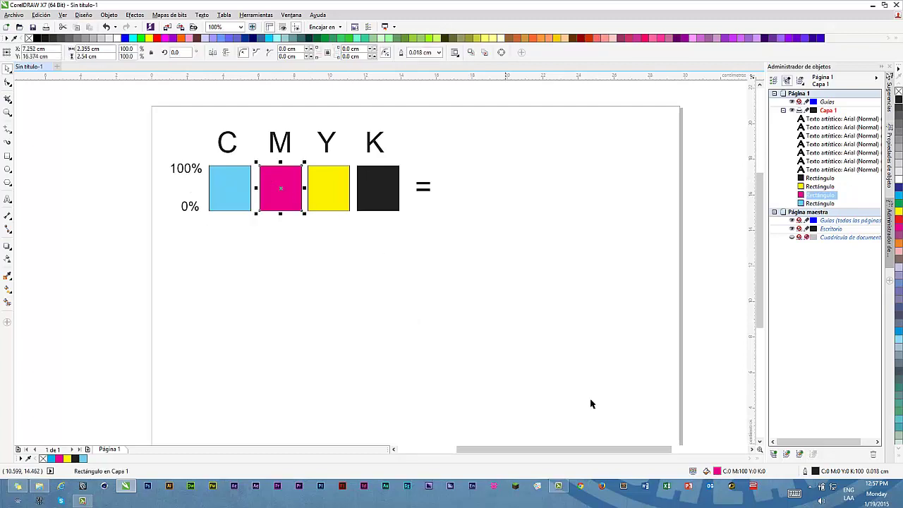
double_click(717, 471)
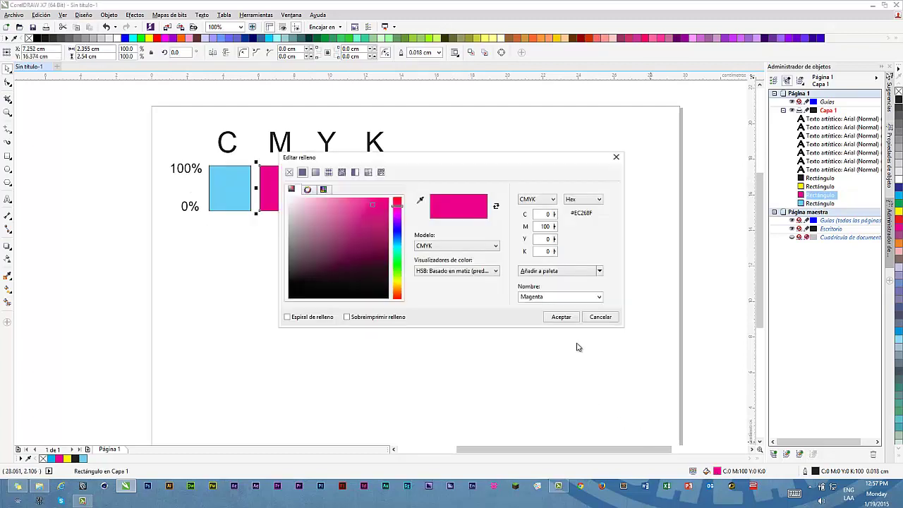
double_click(540, 226)
text(50)
click(561, 317)
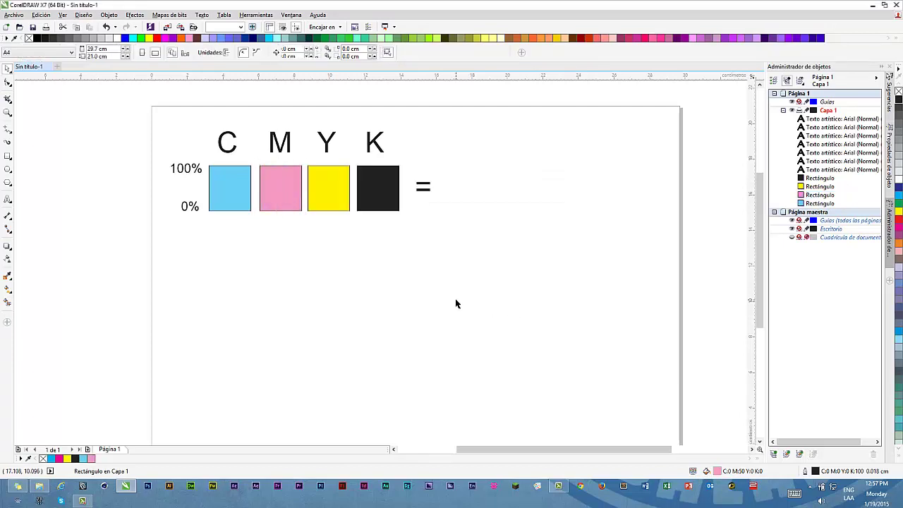
click(455, 298)
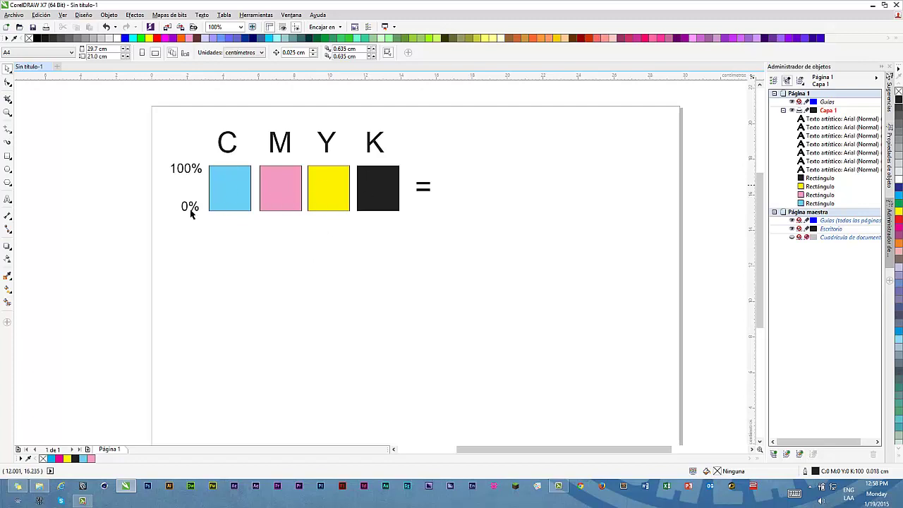
Restore the full-strength magenta and cyan palette fills on the M and C squares.
click(276, 194)
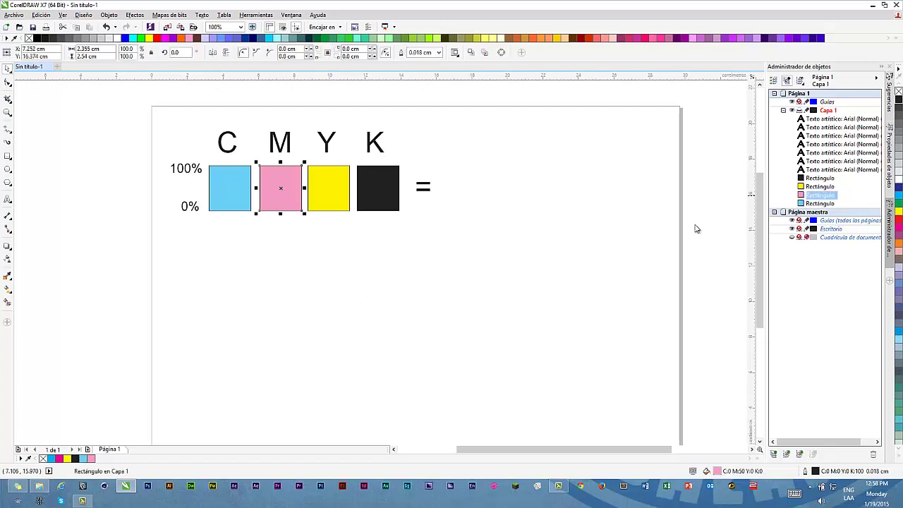
click(899, 228)
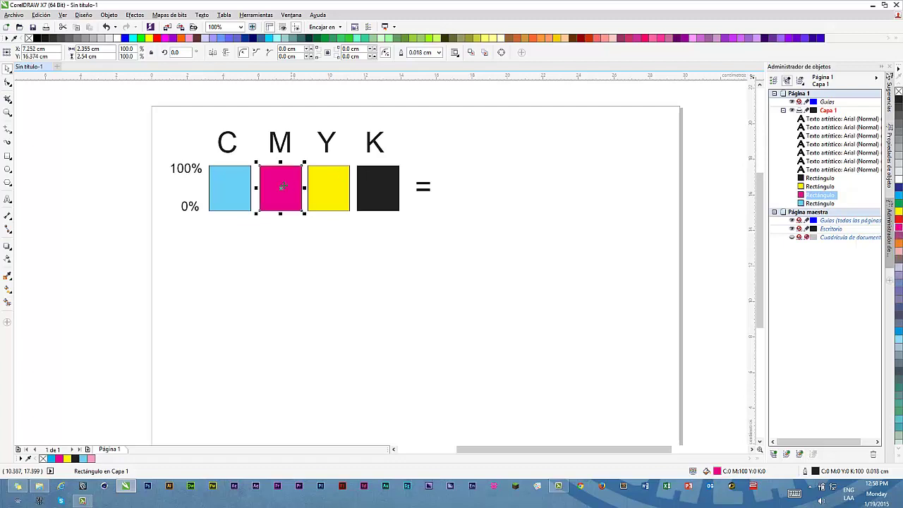
click(218, 190)
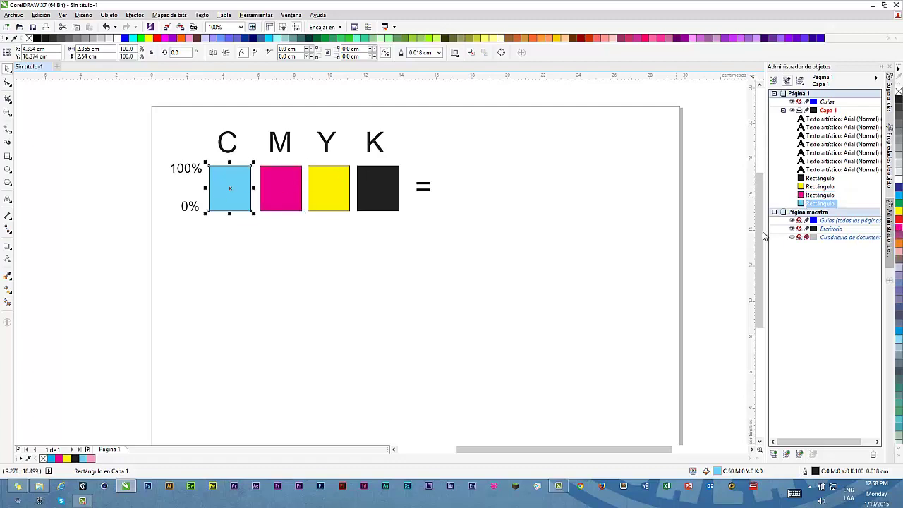
click(898, 198)
click(469, 288)
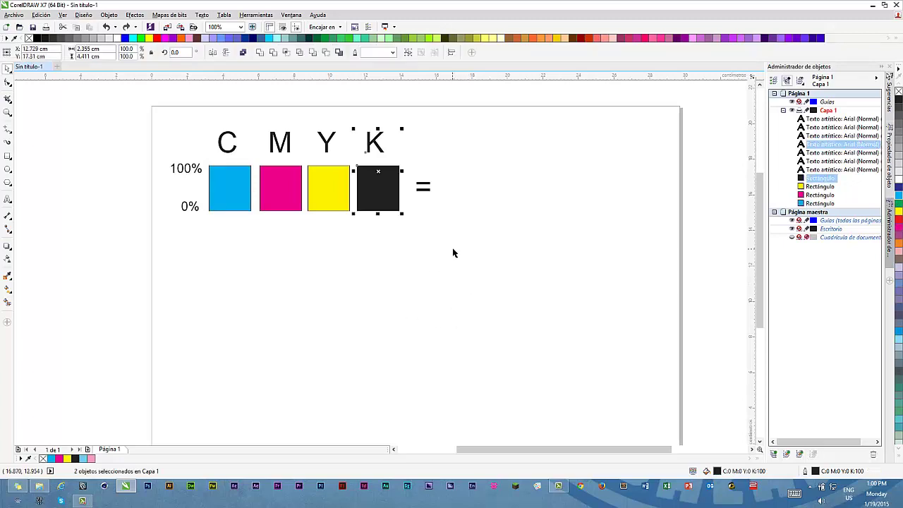
click(458, 251)
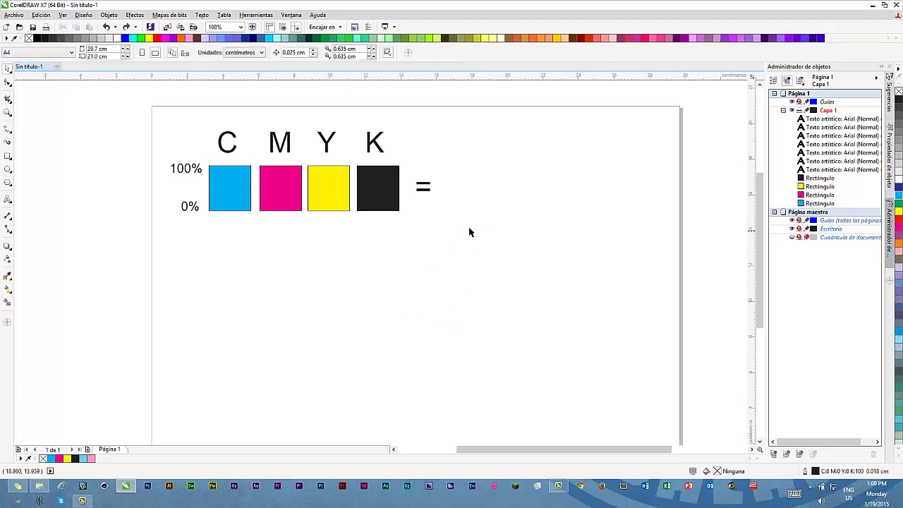
Duplicate the K letter, black square and equals sign below the first row, and copy the 100% label beside the new square.
drag(488, 230, 349, 115)
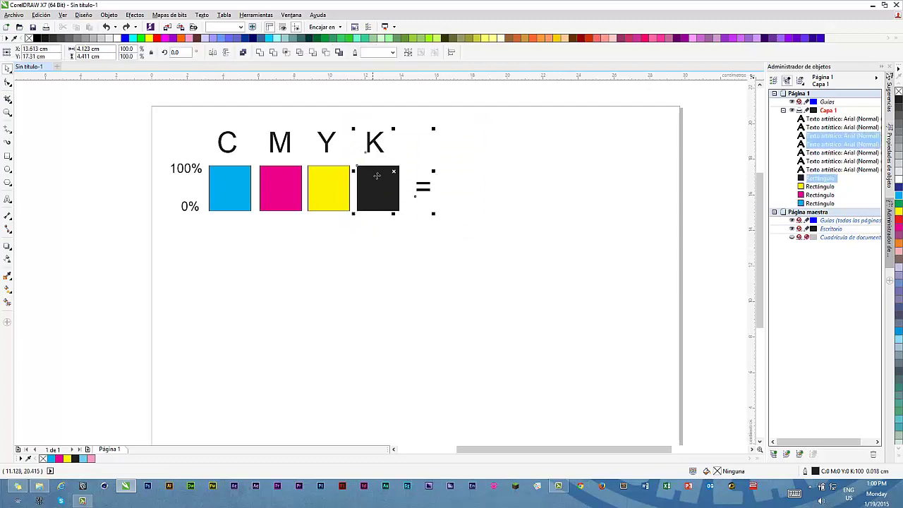
drag(376, 176, 373, 285)
click(517, 242)
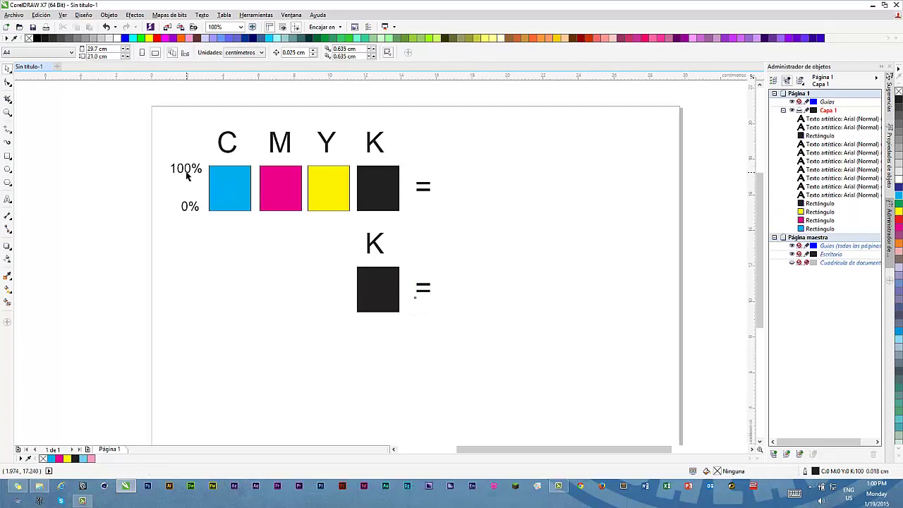
drag(187, 175, 333, 280)
click(490, 237)
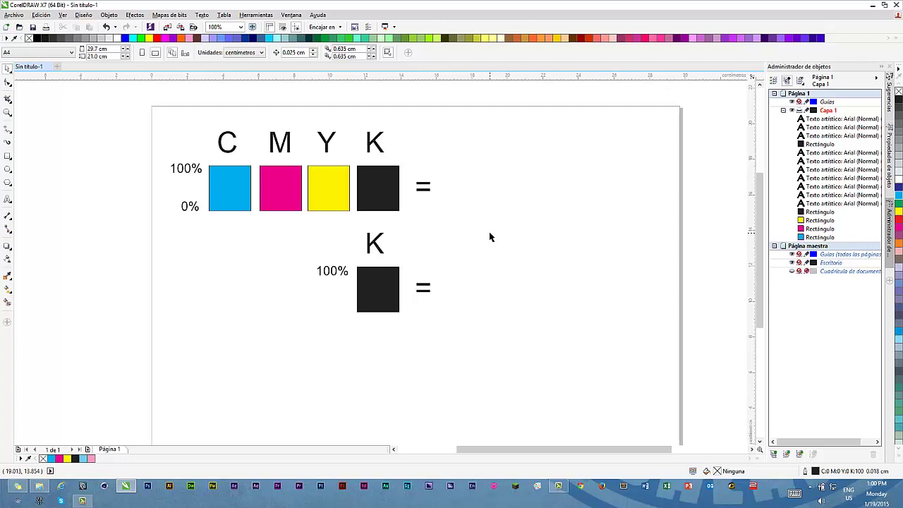
Set the black component of the lower K square's fill to 50.
key(Tab)
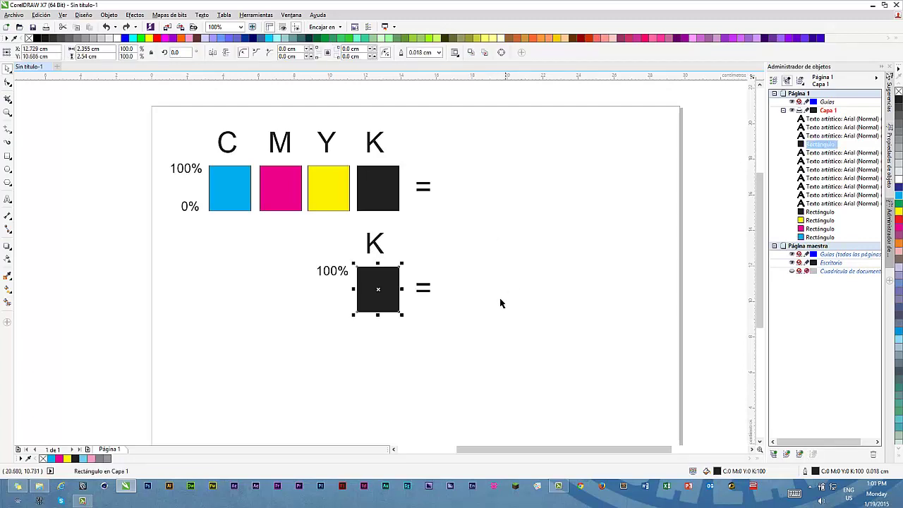
click(502, 302)
key(Tab)
double_click(717, 472)
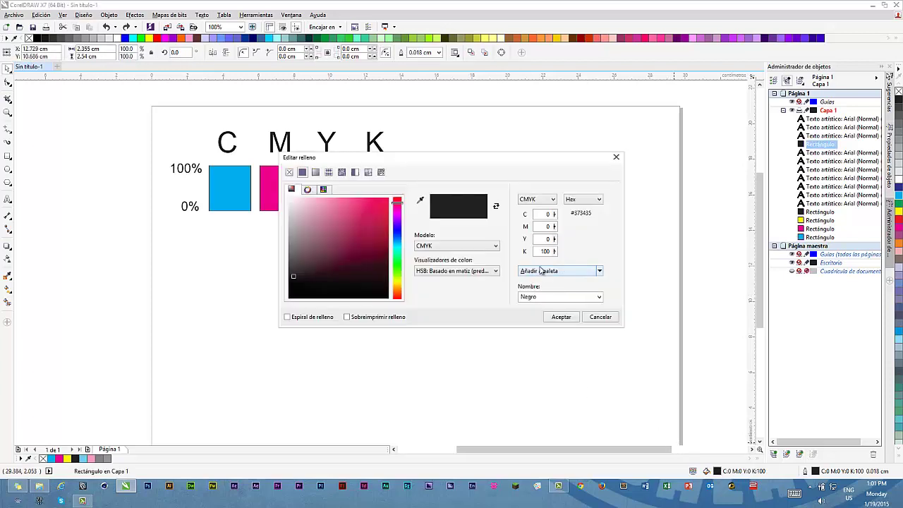
double_click(545, 252)
text(50)
click(562, 317)
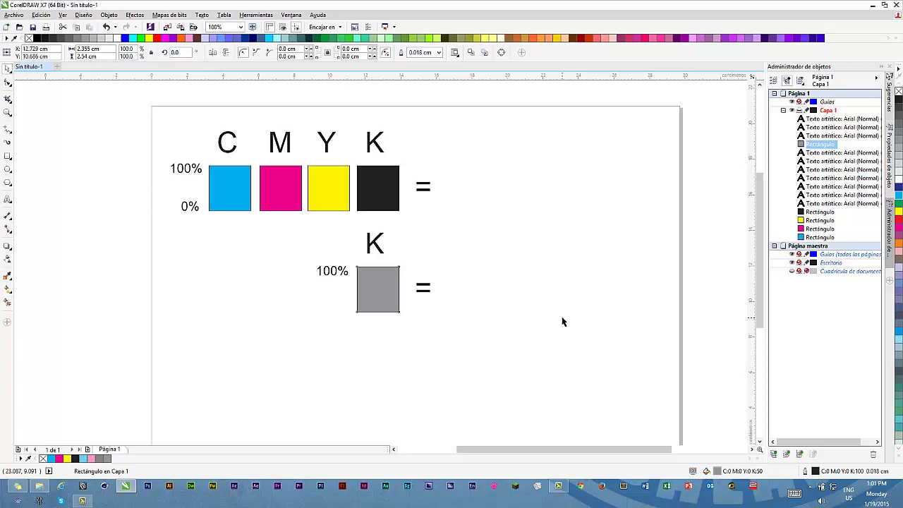
Set the black component of the lower K square's fill to 100.
click(363, 283)
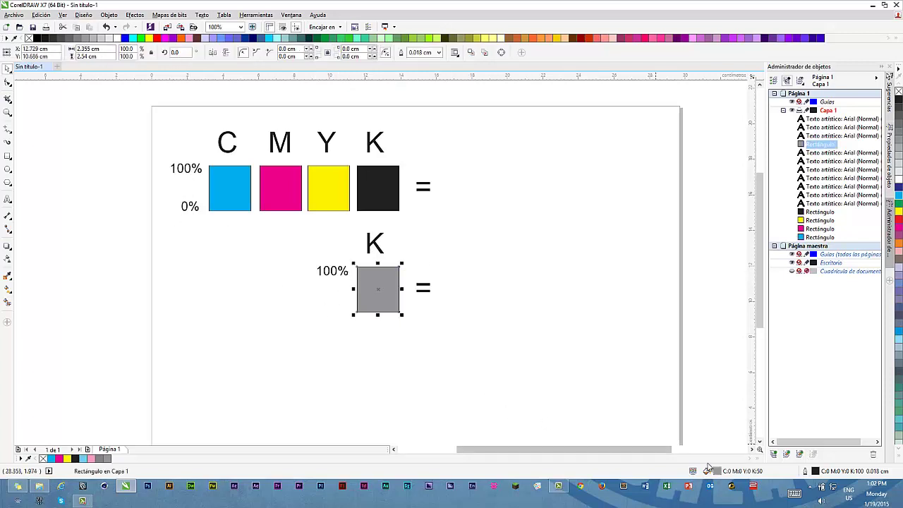
key(shift+F11)
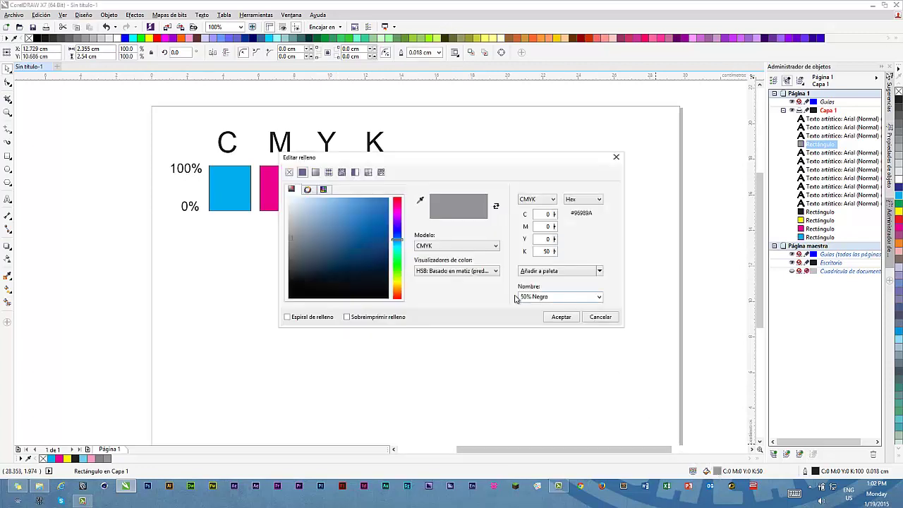
double_click(544, 251)
text(100)
click(562, 317)
click(520, 289)
Duplicate the lower K letter and square after the equals sign, and copy the 100% label to the far side of the new square.
click(372, 284)
shift+click(375, 244)
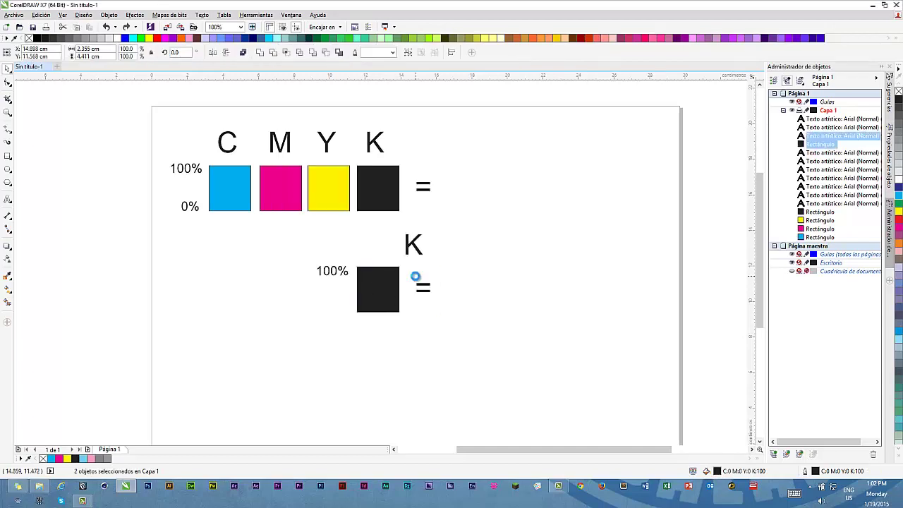
drag(392, 284, 479, 284)
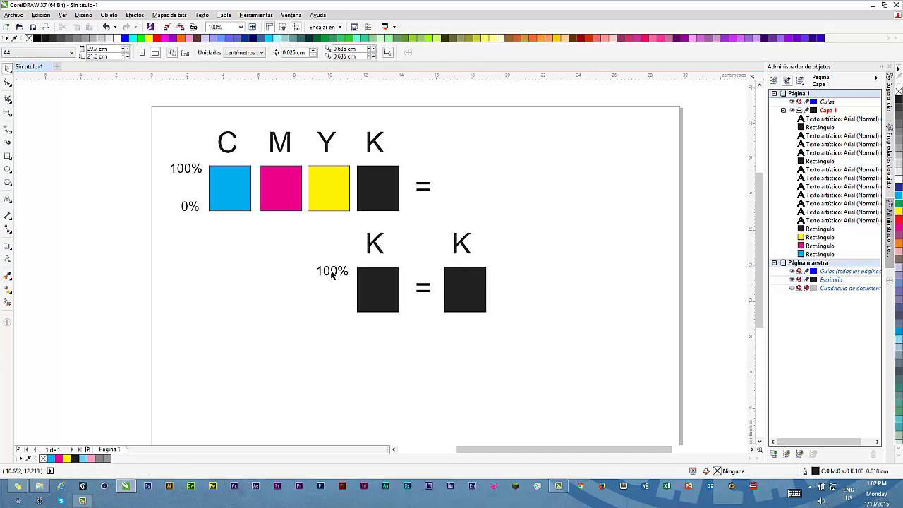
drag(332, 271, 510, 271)
click(545, 308)
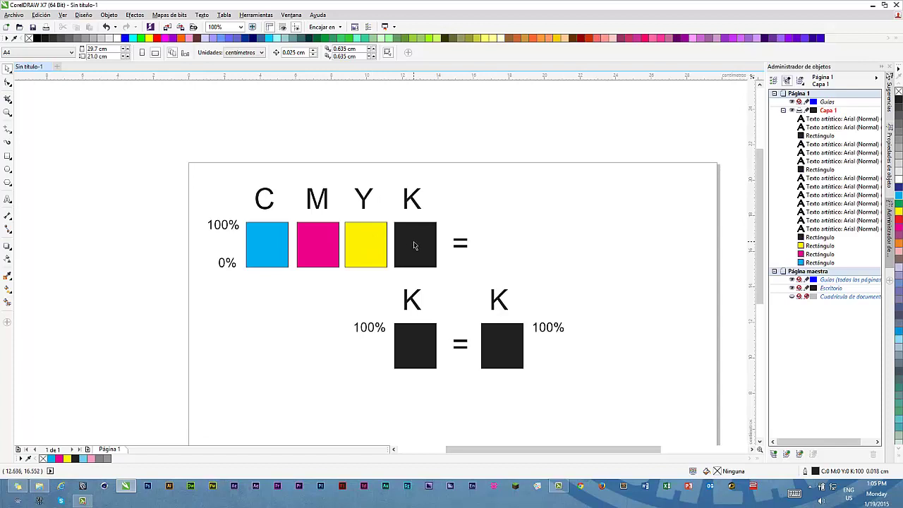
Duplicate the upper row's black square after its equals sign and move the upper K letter above the copy.
drag(423, 246, 518, 240)
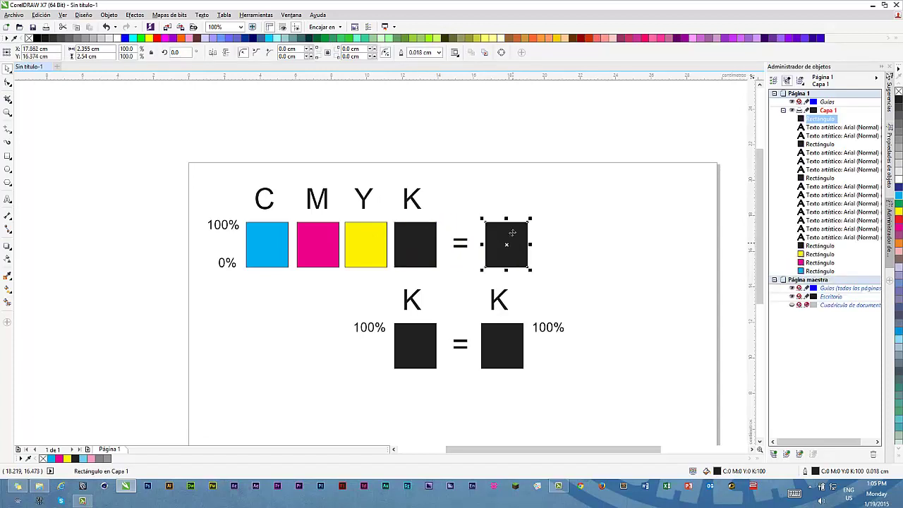
click(469, 199)
drag(416, 203, 478, 195)
Change the moved K text to "Negro Compuesto" and shrink it to a small label above the result square.
double_click(501, 200)
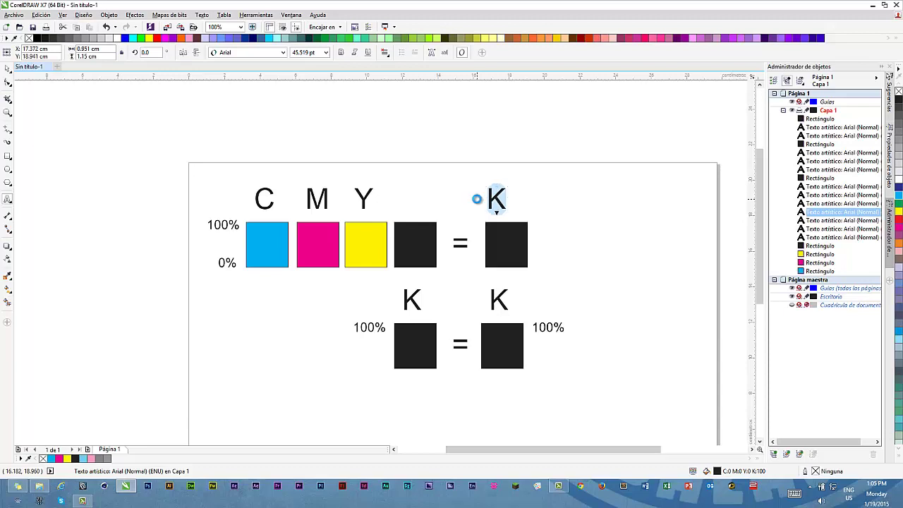
text(Negro Compuest)
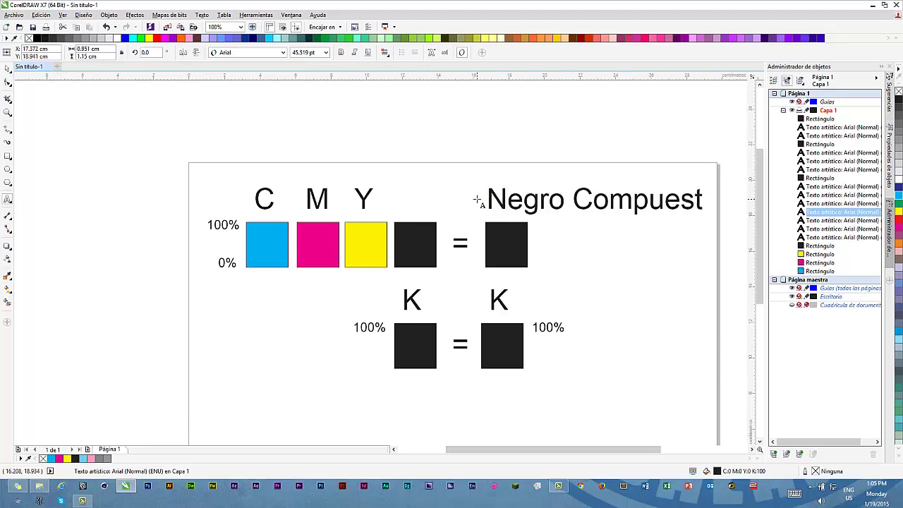
text(o)
click(7, 71)
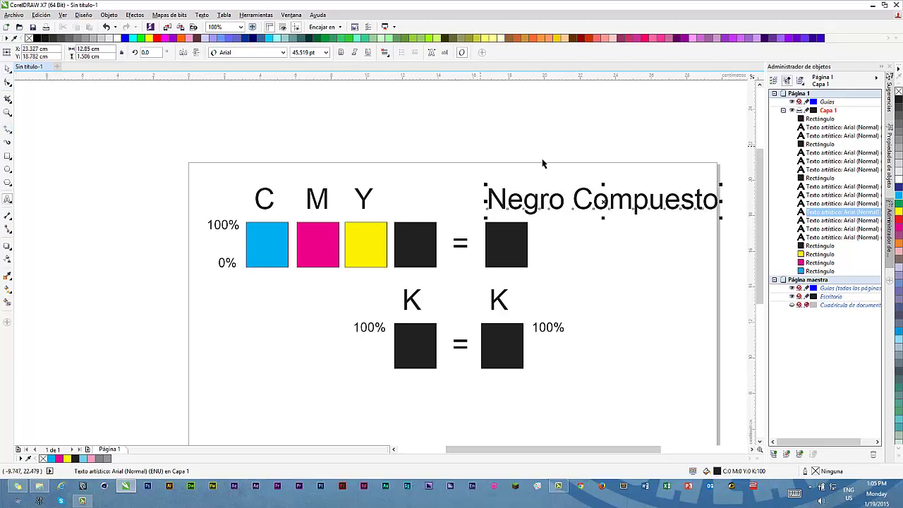
drag(721, 185, 544, 191)
click(593, 272)
Set the fill of the square under "Negro Compuesto" to C 100, M 100, Y 100, K 100.
click(510, 253)
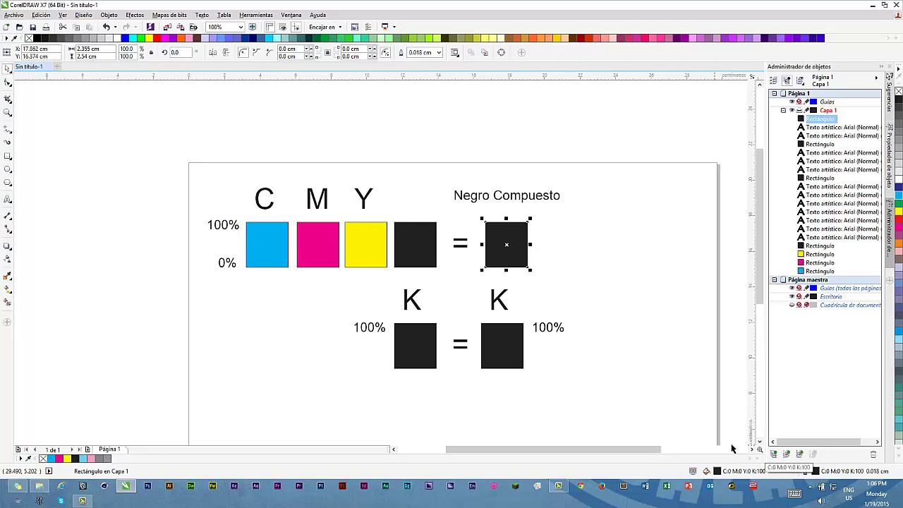
click(639, 350)
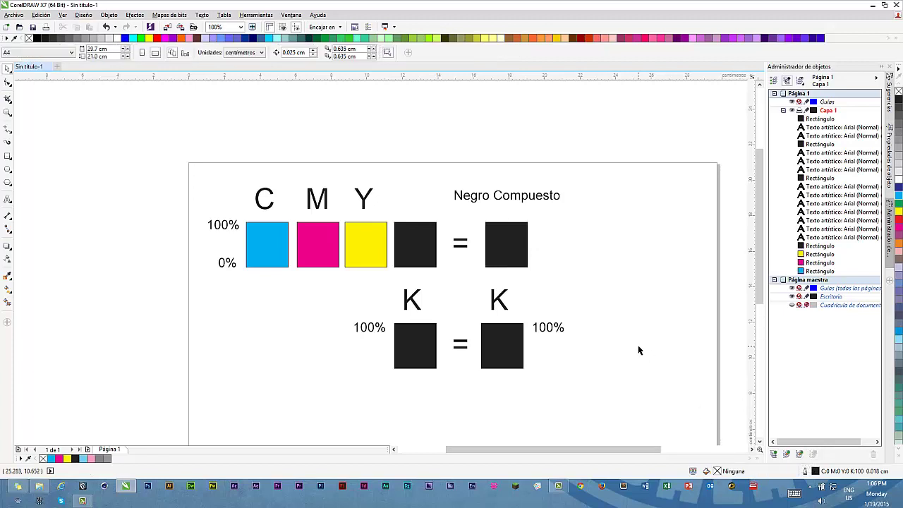
click(509, 255)
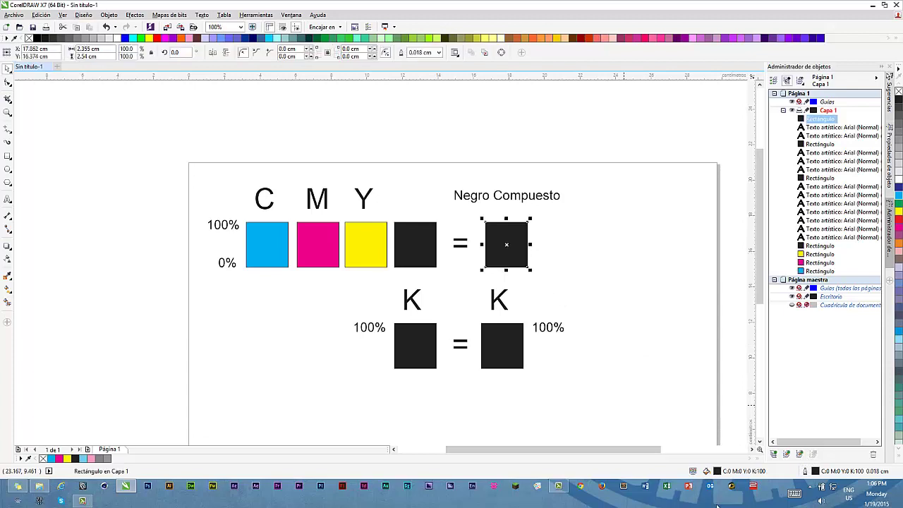
double_click(718, 470)
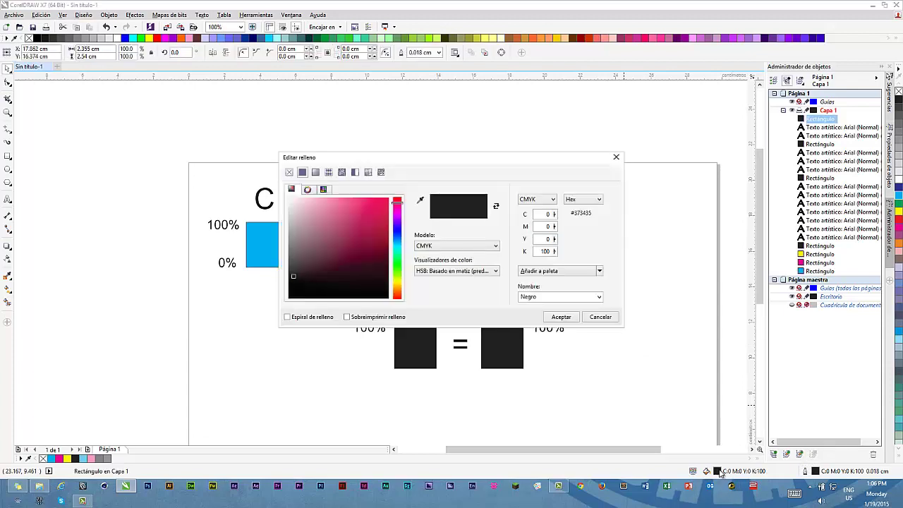
double_click(539, 213)
key(Tab)
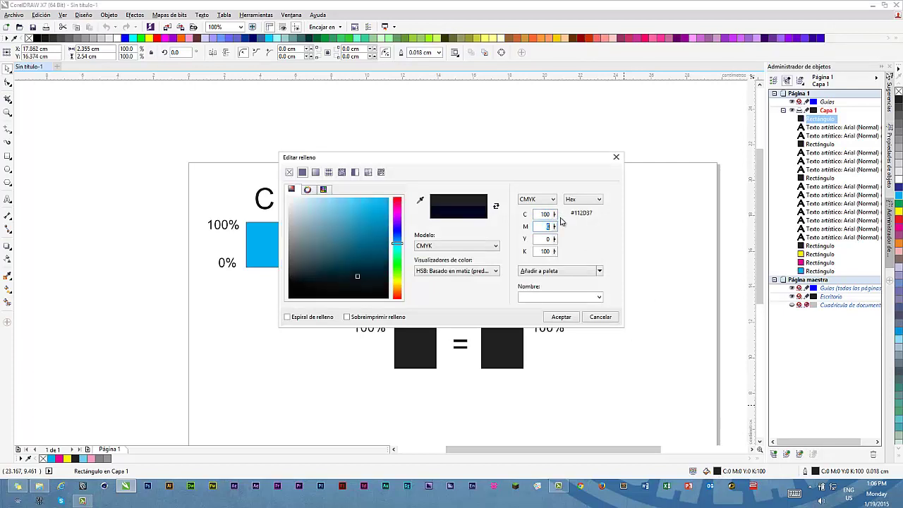
text(100)
key(Tab)
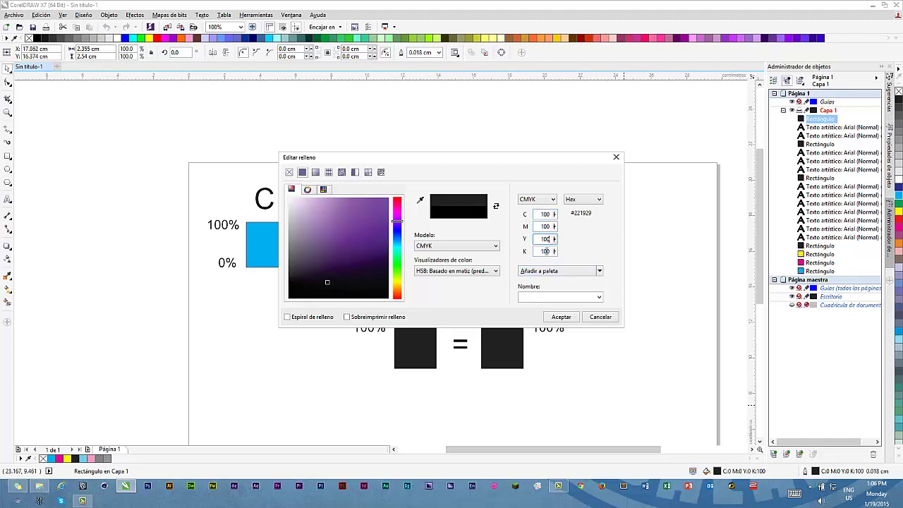
drag(540, 161, 584, 147)
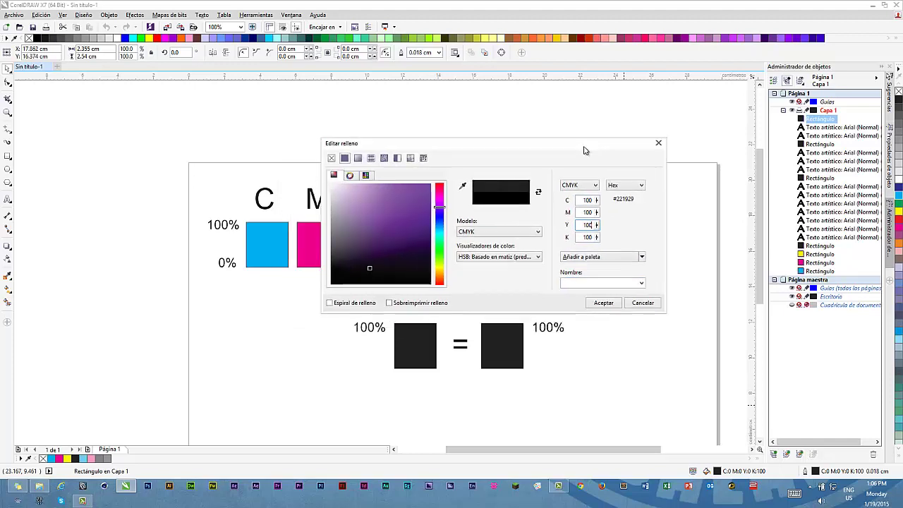
click(608, 303)
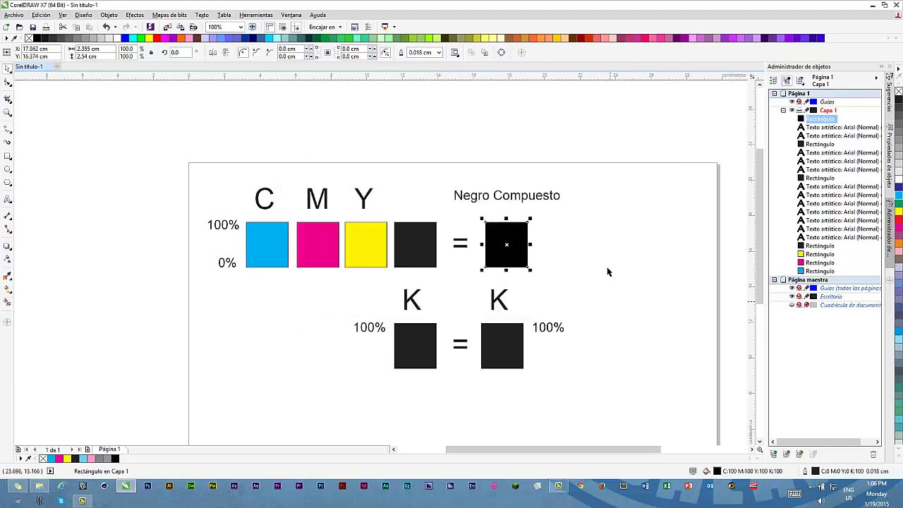
key(Escape)
Compare the composite black square with the K-only black square up close.
drag(611, 295, 568, 241)
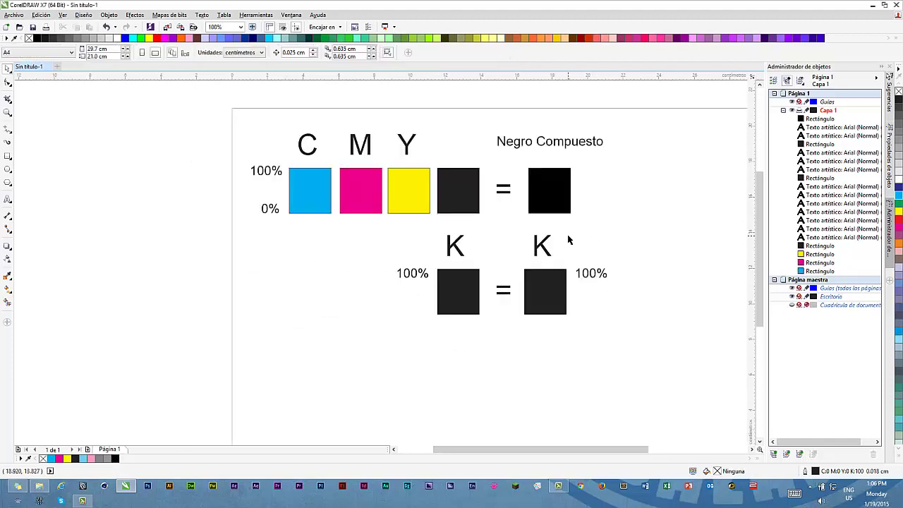
scroll(568, 241, up, 1)
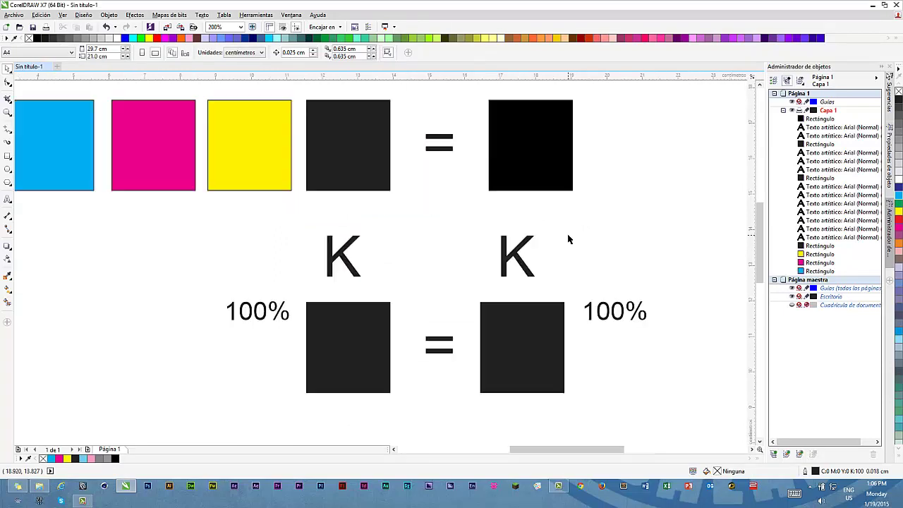
scroll(568, 241, up, 1)
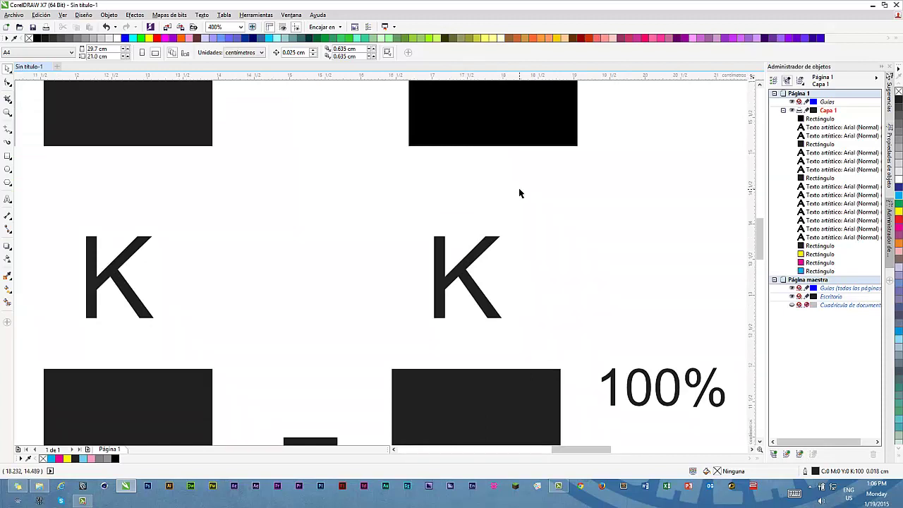
scroll(519, 188, down, 1)
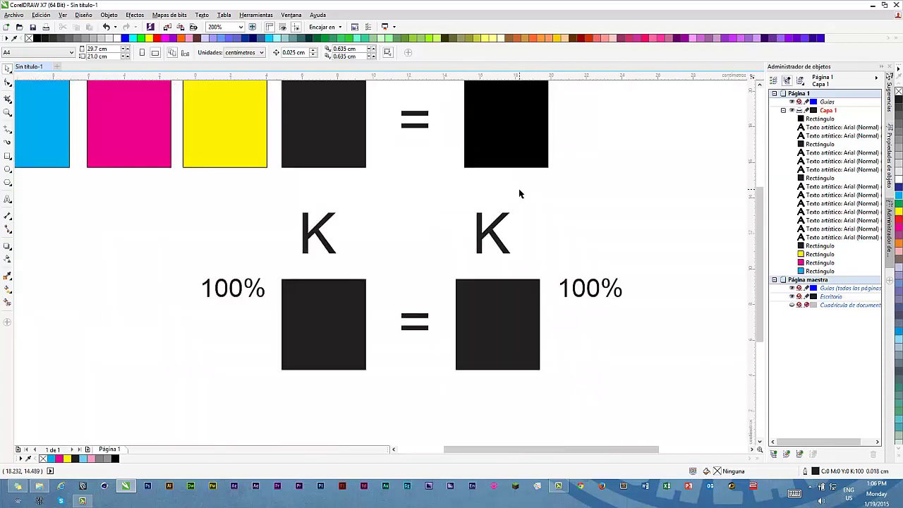
scroll(518, 188, down, 1)
drag(491, 184, 513, 230)
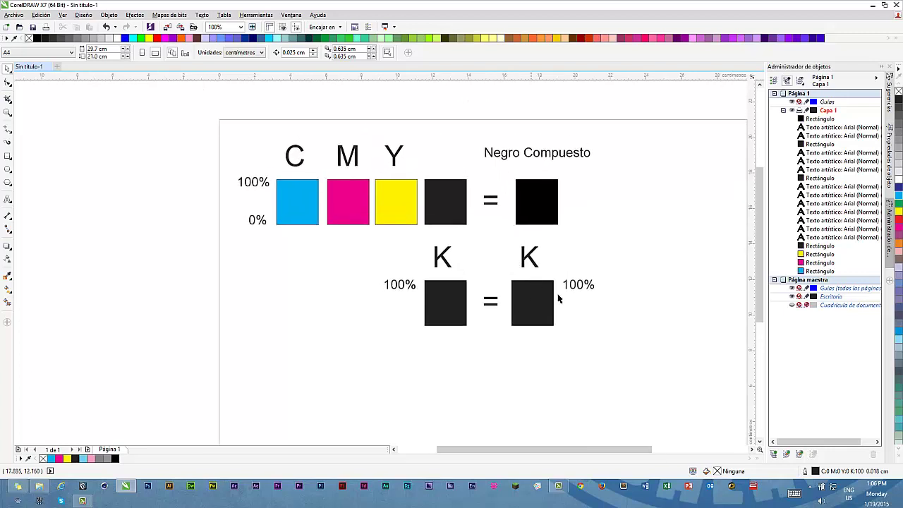
scroll(567, 250, right, 2)
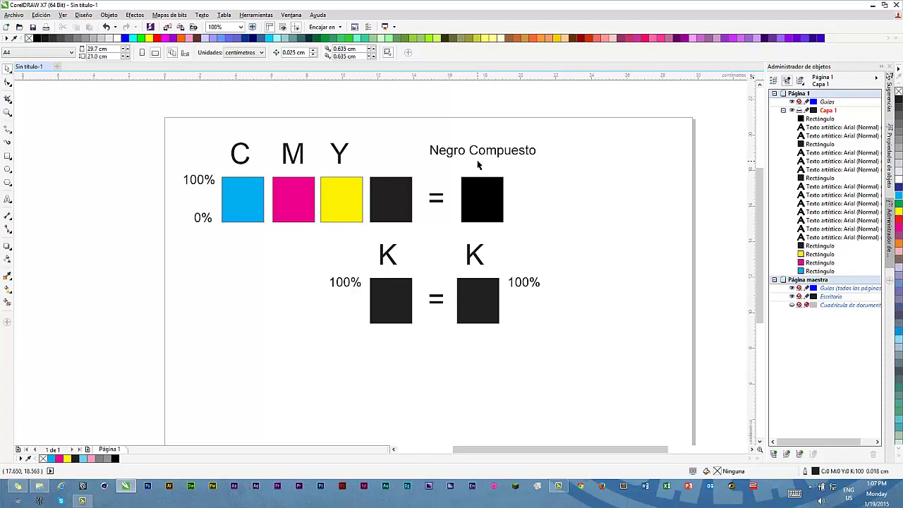
Duplicate the lower result square's K letter above the upper row's fourth square.
drag(490, 235, 403, 134)
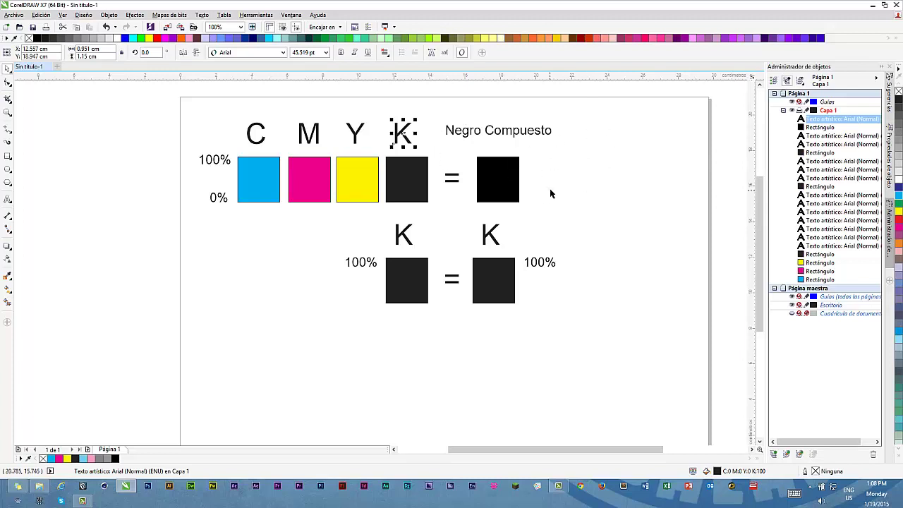
click(568, 189)
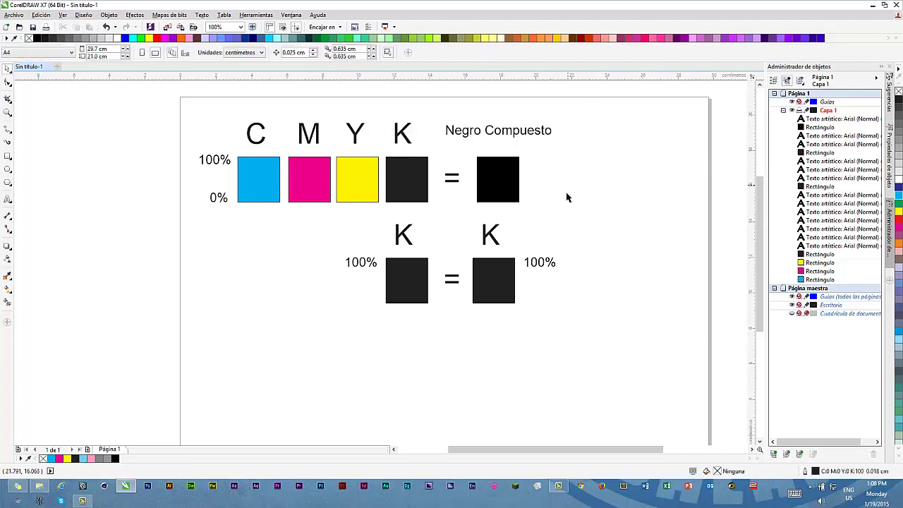
scroll(561, 173, down, 1)
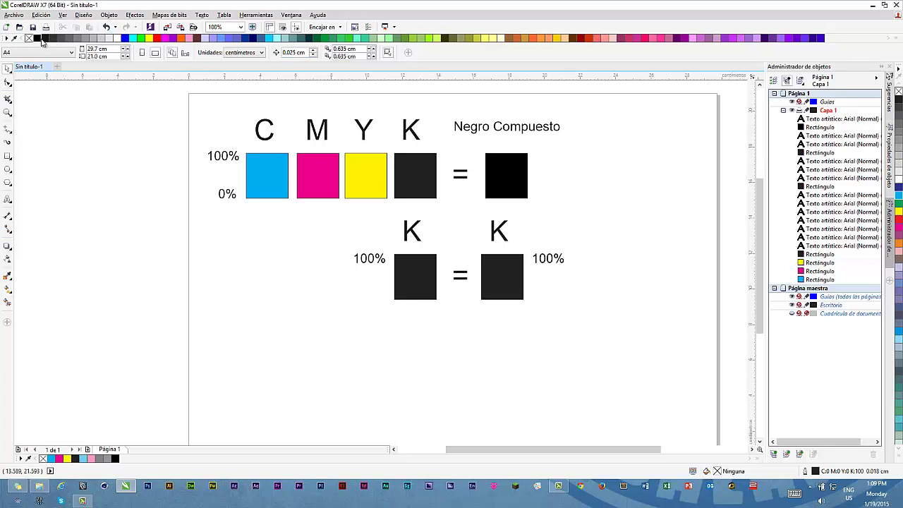
Duplicate the C, M and Y letters together into the empty area below the second row.
click(269, 140)
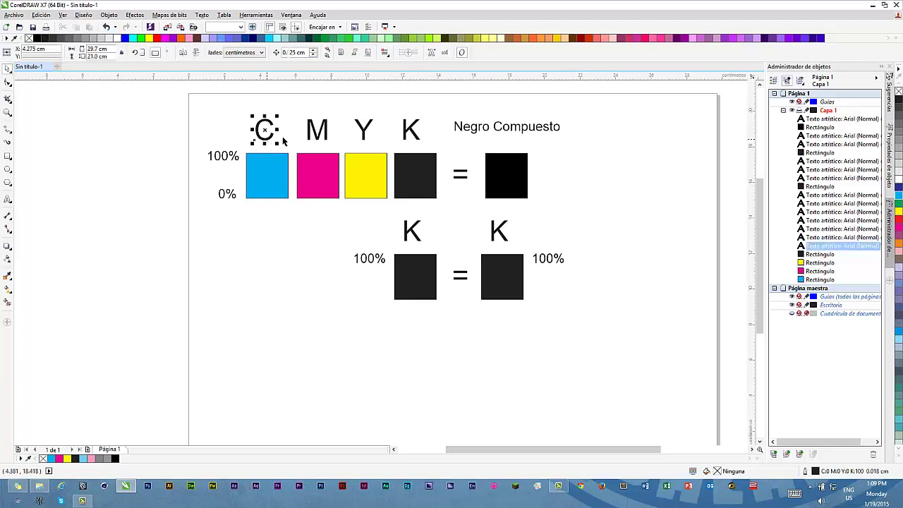
shift+click(321, 139)
shift+click(364, 132)
drag(364, 134, 365, 352)
Change the copied C below the second row to the letter R.
click(272, 358)
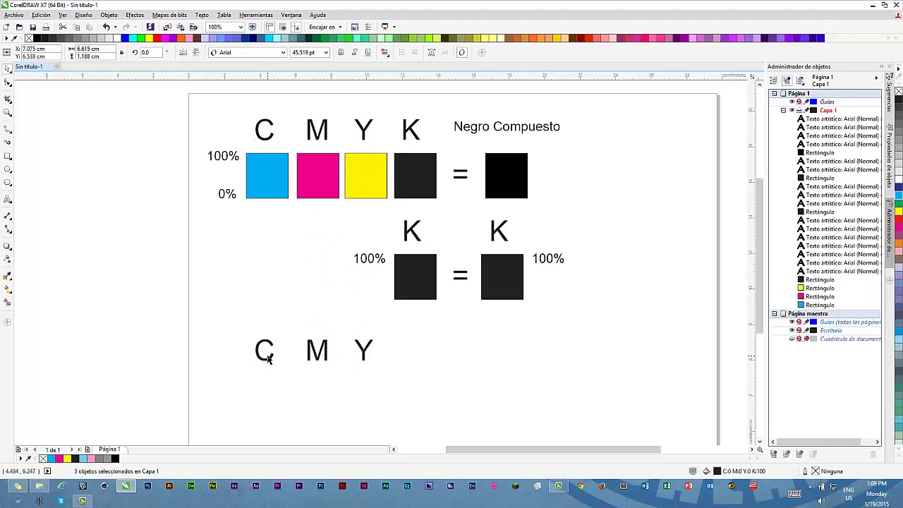
click(272, 357)
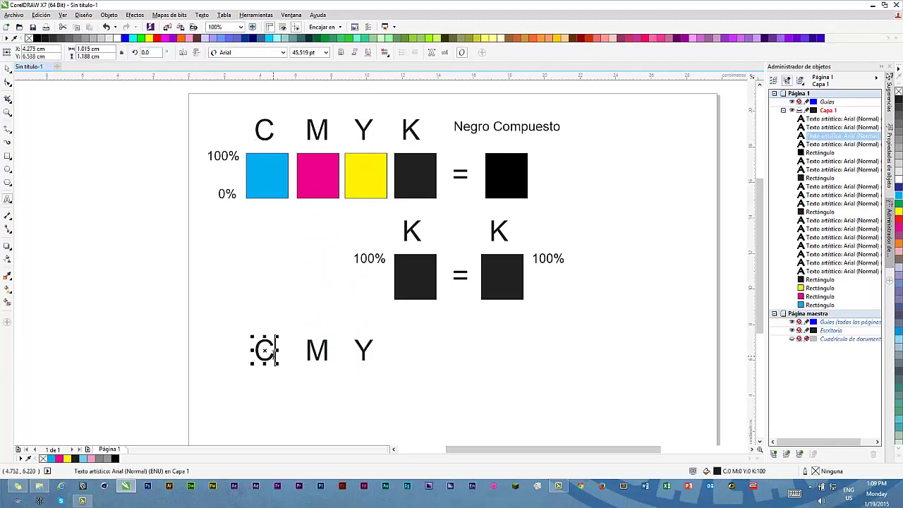
key(BackSpace)
text(R)
key(Escape)
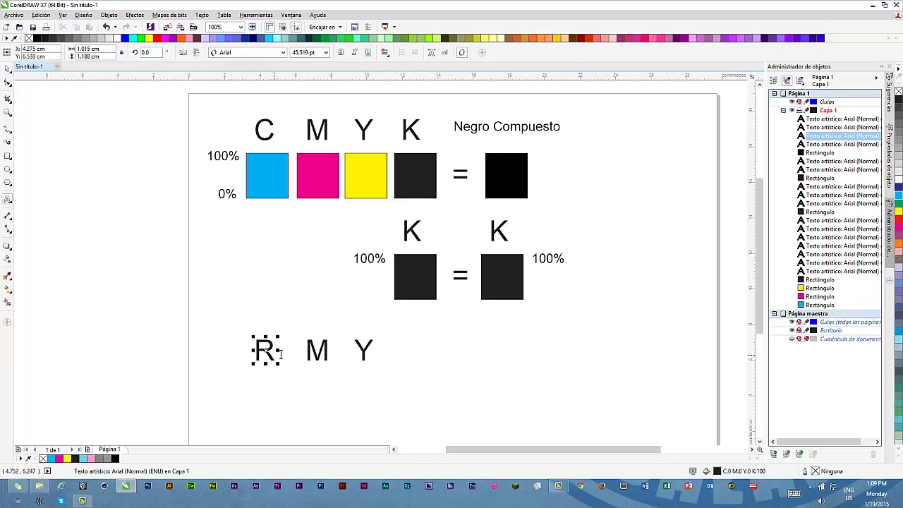
Change the copied M and Y beside the R to the letters G and B.
click(319, 351)
key(BackSpace)
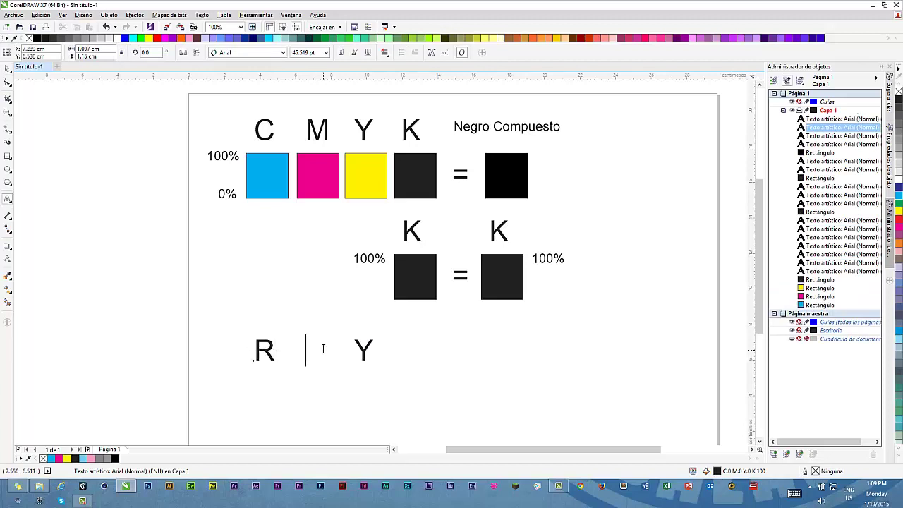
text(G)
key(Escape)
click(366, 349)
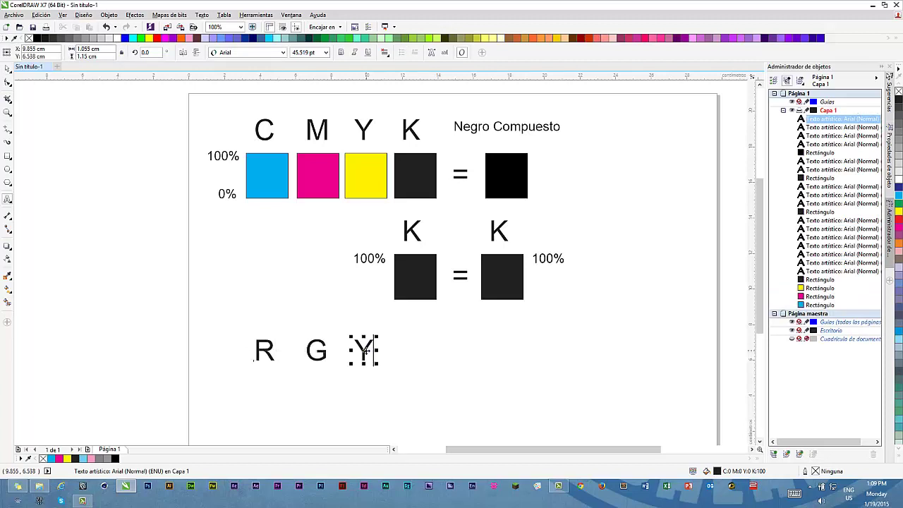
key(BackSpace)
text(B)
key(Escape)
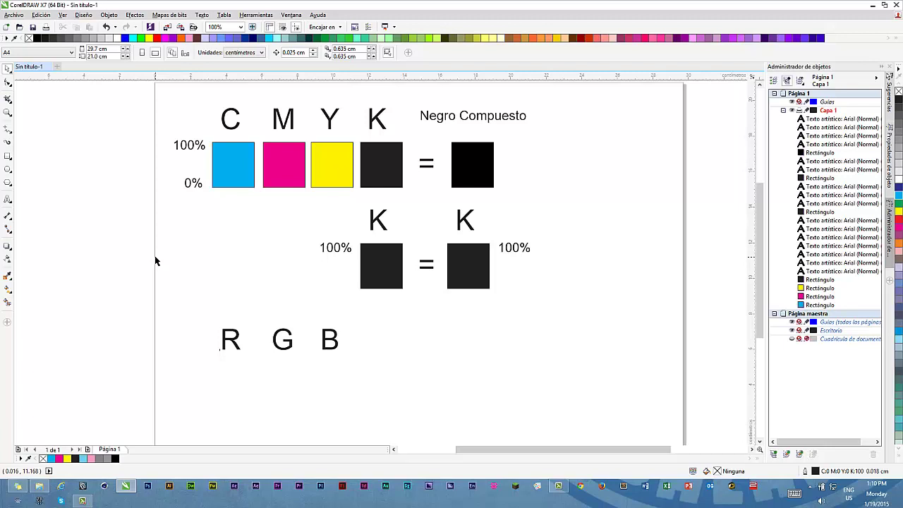
scroll(277, 206, down, 2)
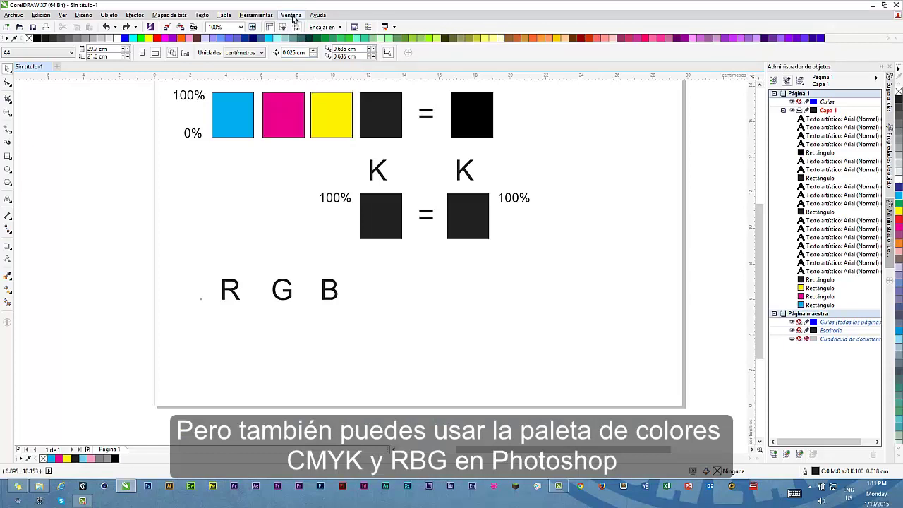
click(292, 16)
mouse_move(311, 150)
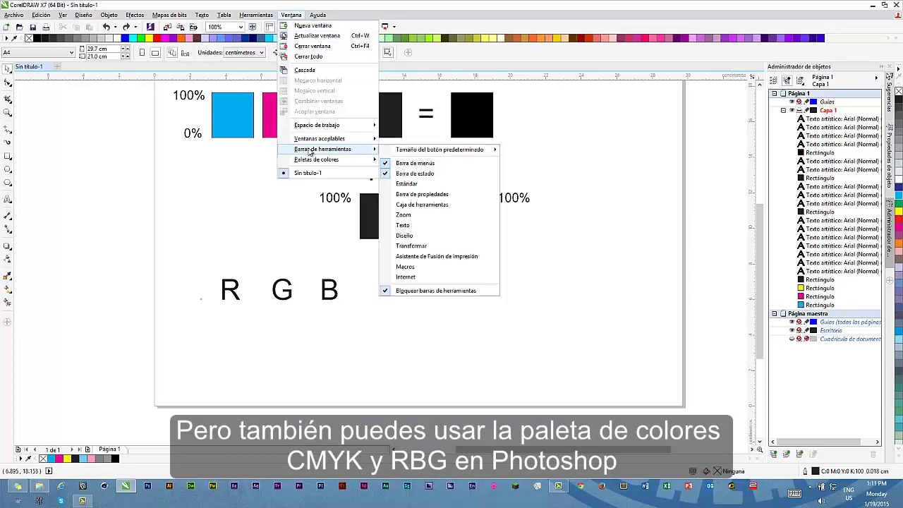
mouse_move(339, 160)
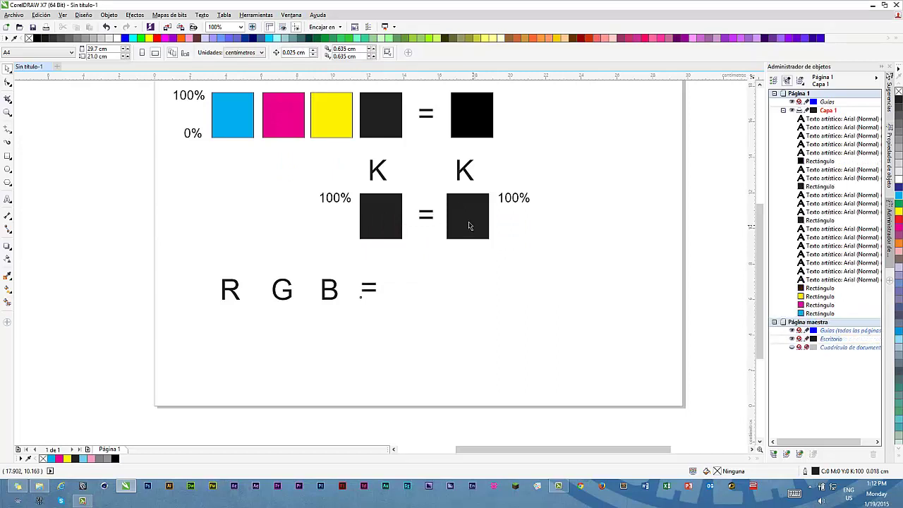
Duplicate the second row's result square after the RGB row's equals sign and fill the copy with RGB black, R 0, G 0, B 0.
drag(466, 224, 414, 298)
right_click(413, 299)
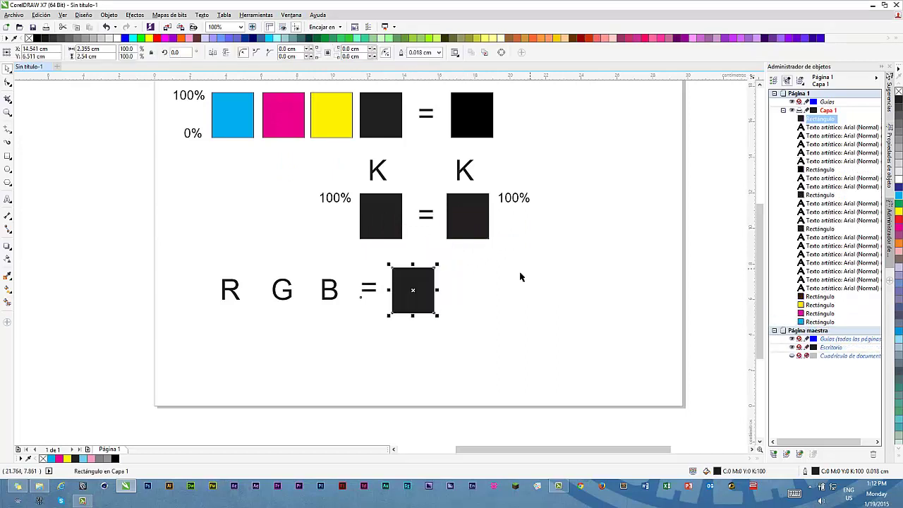
click(519, 276)
click(414, 289)
click(37, 38)
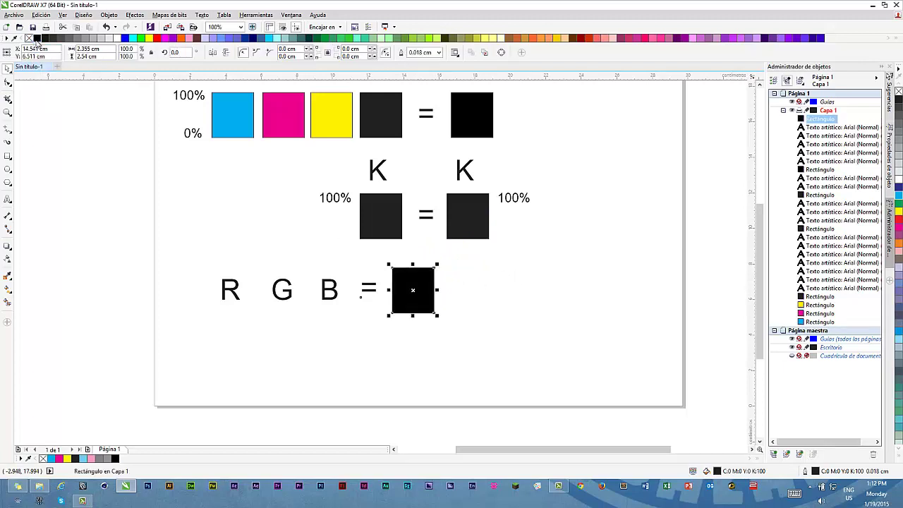
click(483, 288)
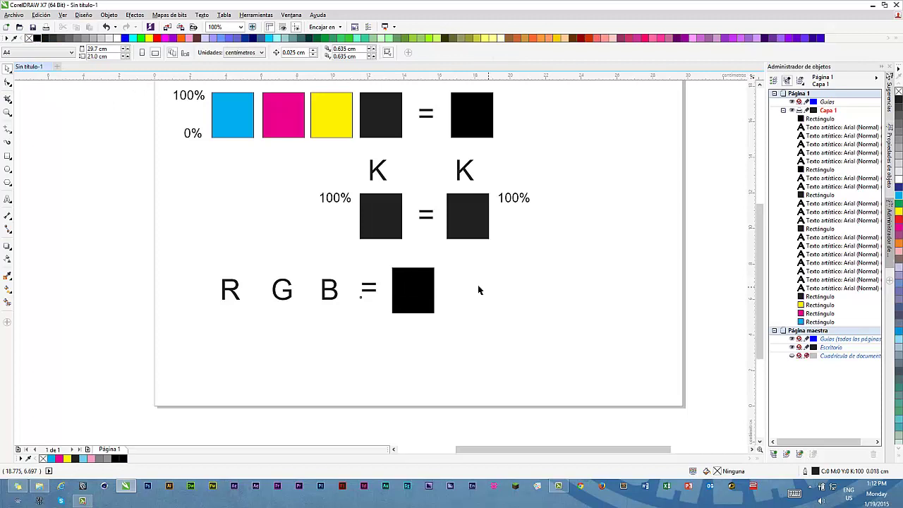
Check the fill colour values of the black square in the RGB row.
click(432, 286)
click(471, 282)
click(419, 285)
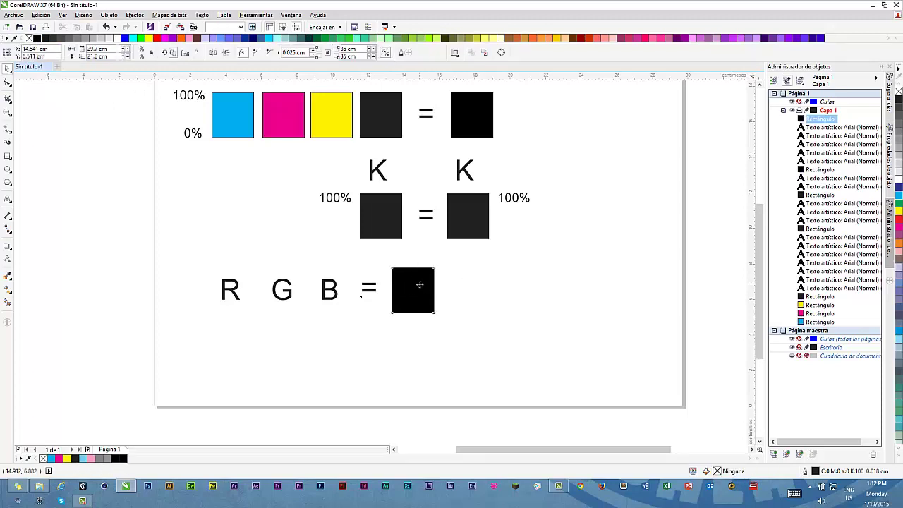
click(483, 282)
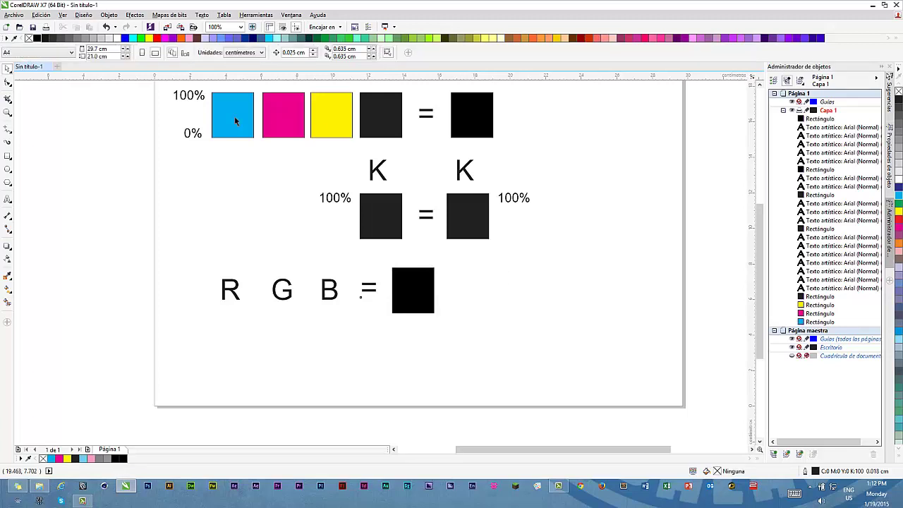
drag(452, 154, 456, 201)
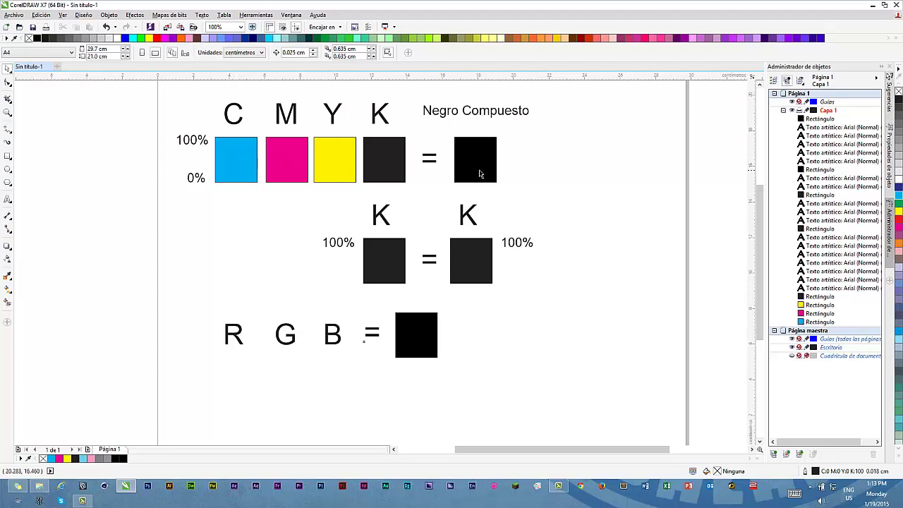
click(420, 332)
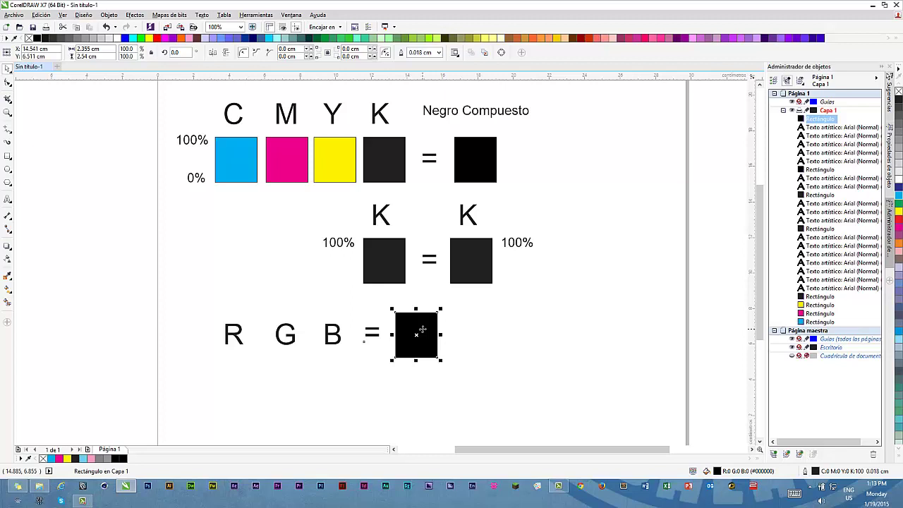
Place a copy of the 0% label under each of the R, G and B letters.
drag(192, 177, 218, 349)
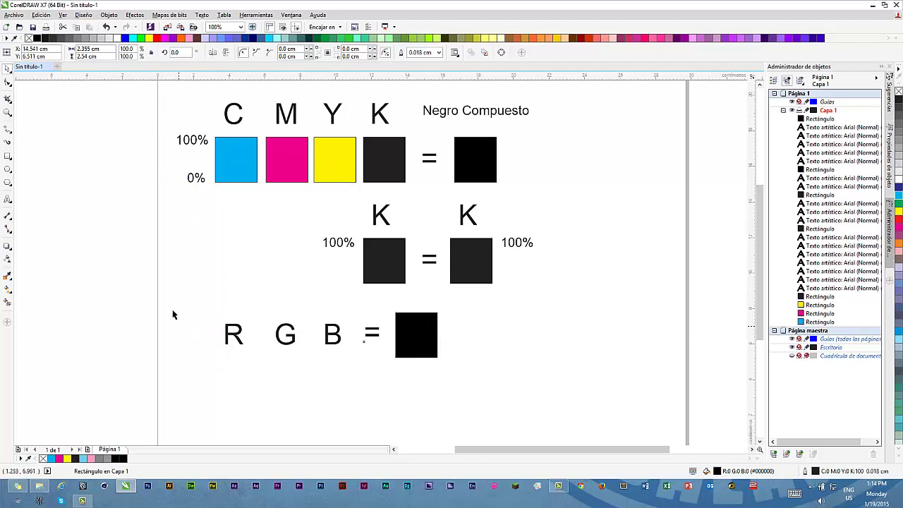
click(196, 178)
drag(195, 178, 333, 364)
right_click(233, 363)
right_click(288, 364)
right_click(332, 365)
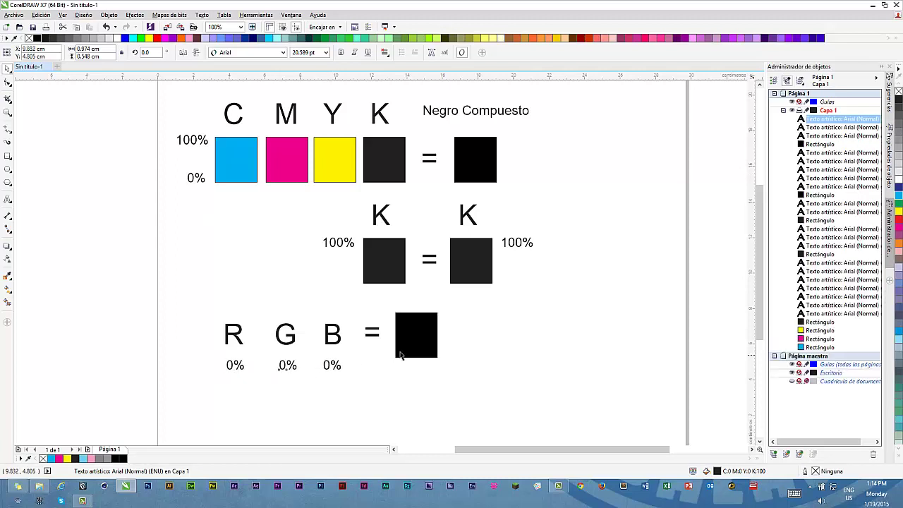
click(506, 321)
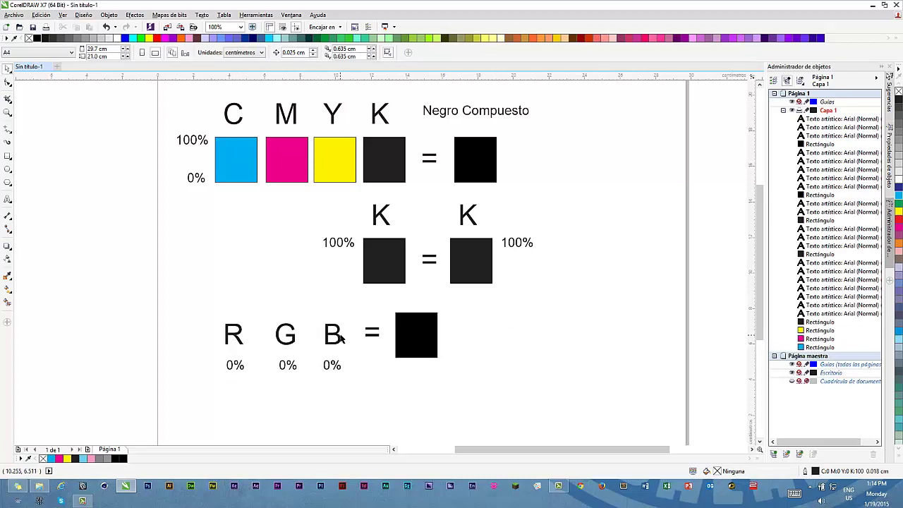
Duplicate the RGB row's black square beside it and enlarge the copy into a wide rectangle of about 24.6 by 9.0 cm.
click(419, 332)
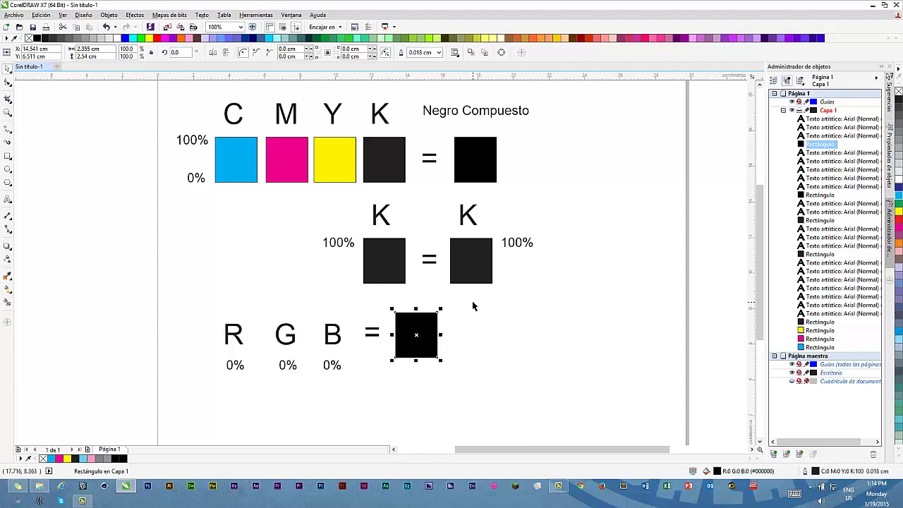
key(F3)
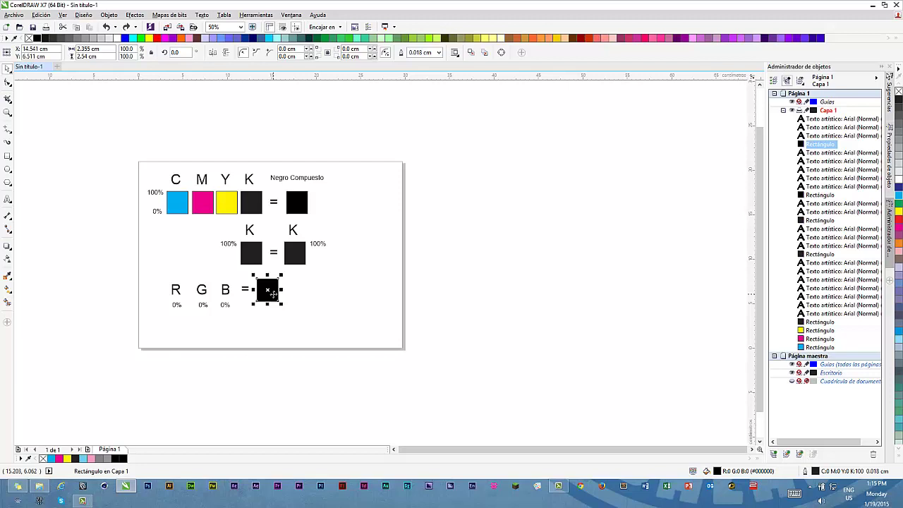
drag(271, 291, 413, 346)
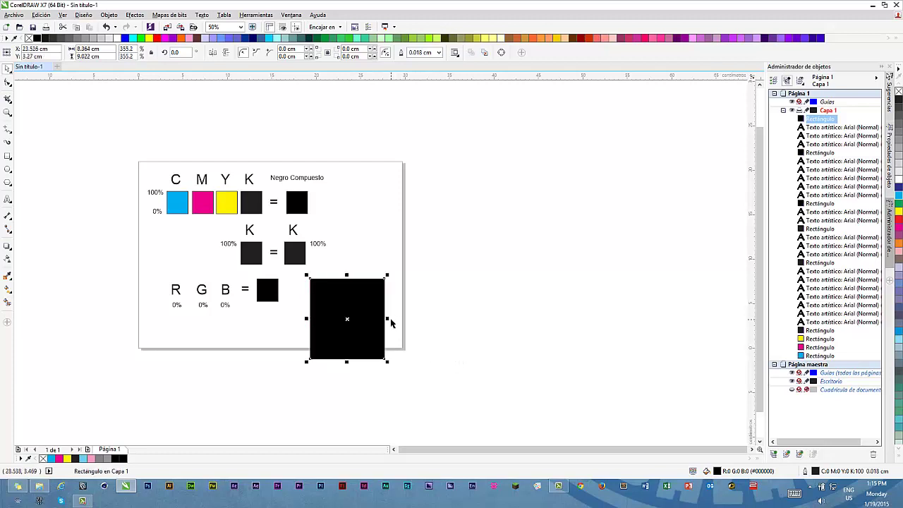
drag(389, 318, 531, 319)
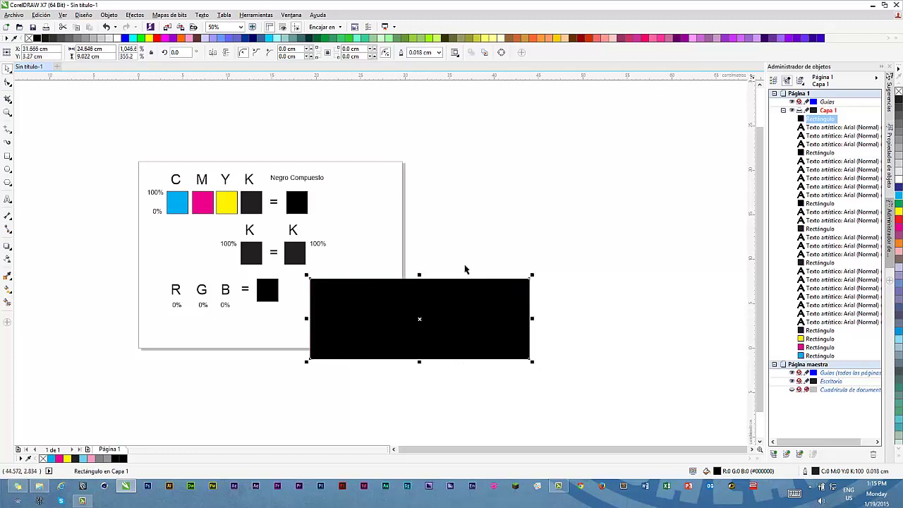
Duplicate the cyan, magenta and yellow squares onto the large black rectangle and bring the copies to the front.
drag(465, 269, 374, 333)
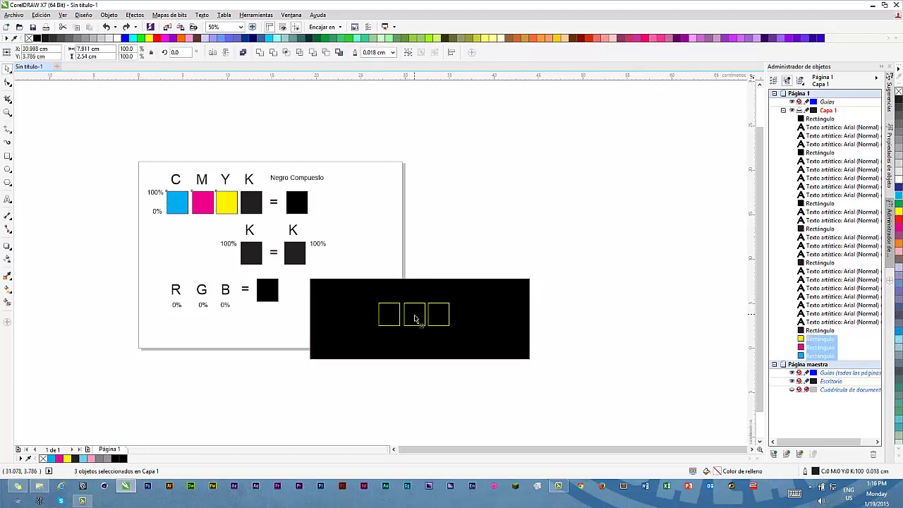
key(shift+Page_Up)
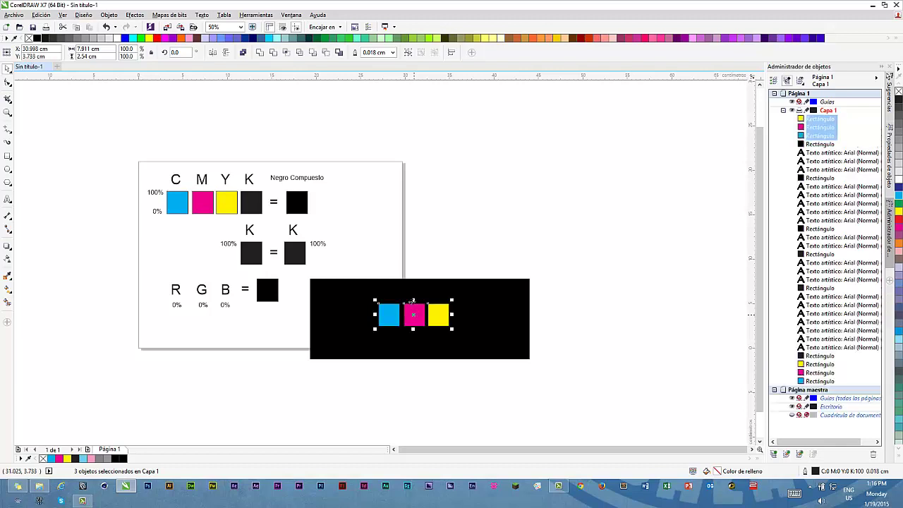
click(413, 226)
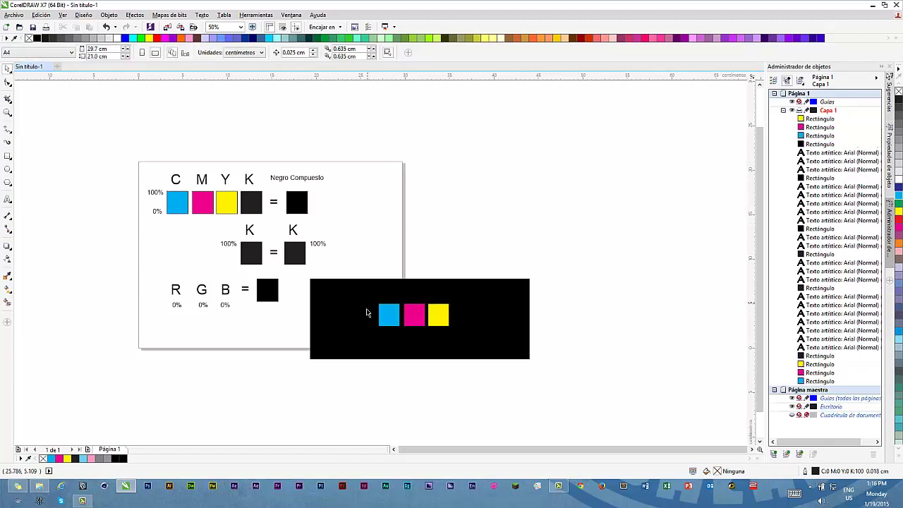